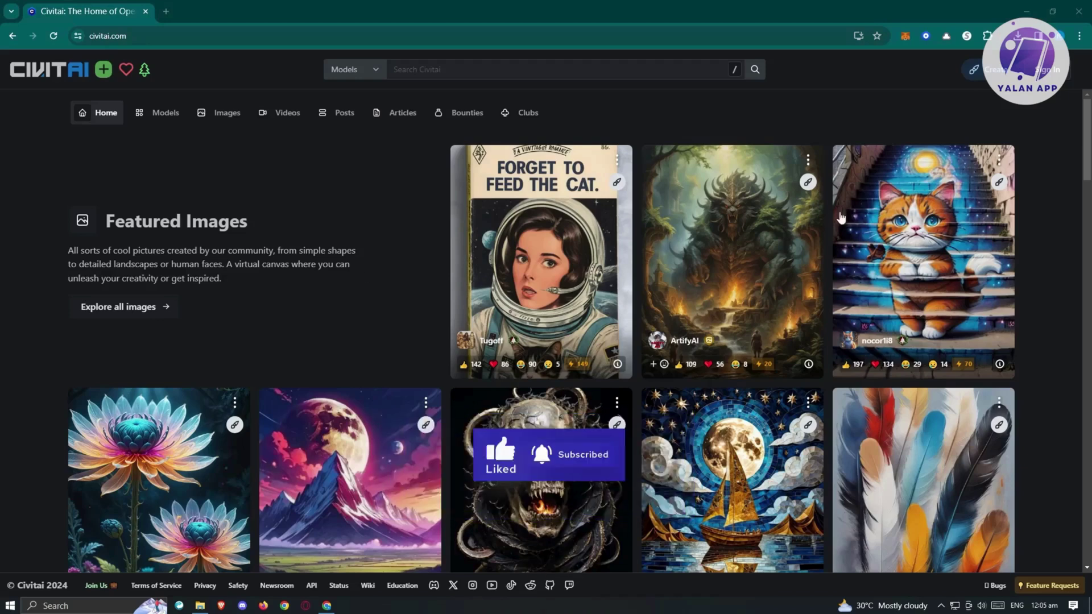
Sign in to Civitai with Google, choosing the Google account to continue with.
{"action": "left_click", "coordinate": [1050, 73]}
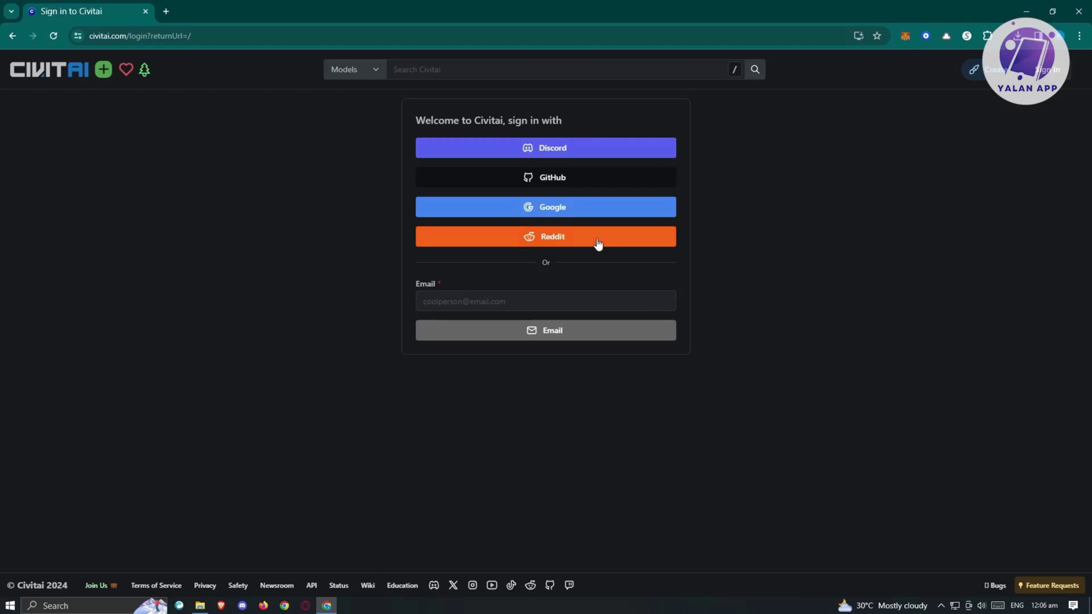
{"action": "left_click", "coordinate": [589, 215]}
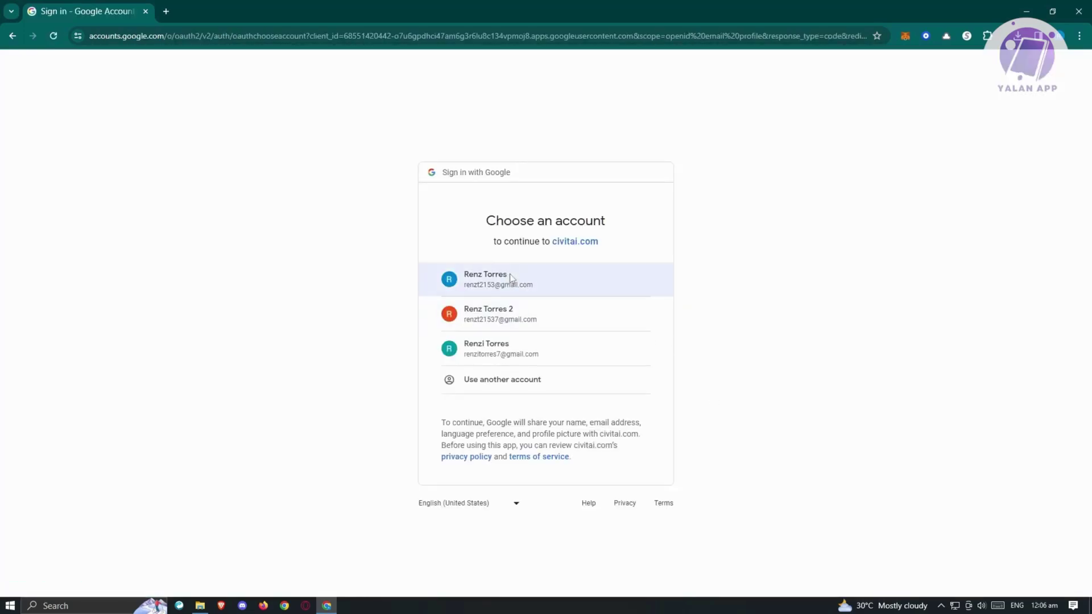
{"action": "left_click", "coordinate": [511, 278]}
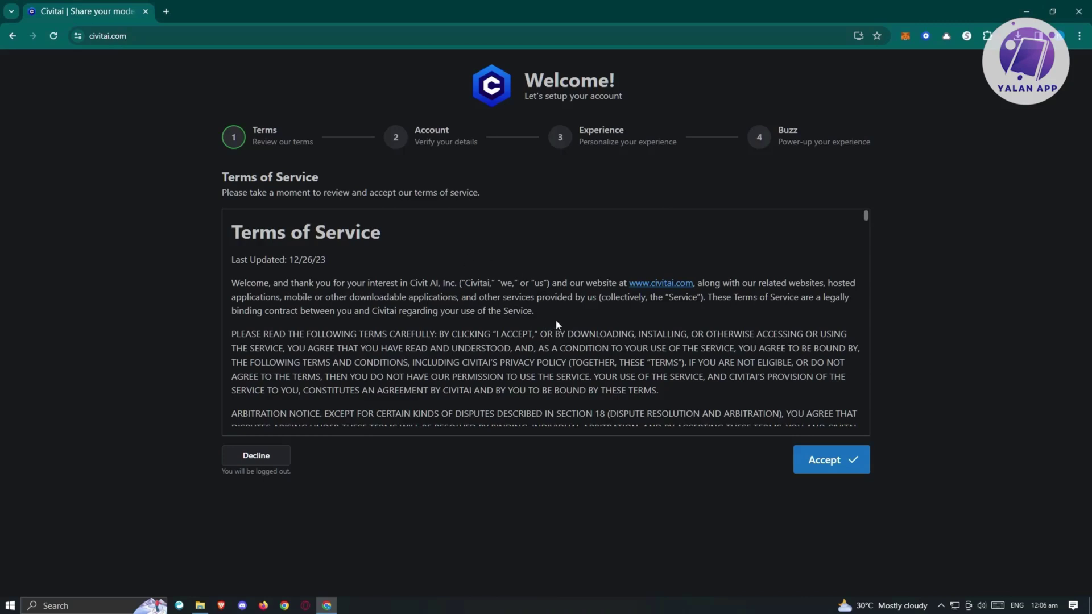
Scroll through the Terms of Service text and accept it.
{"action": "scroll", "coordinate": [568, 350], "scroll_direction": "down", "scroll_amount": 1}
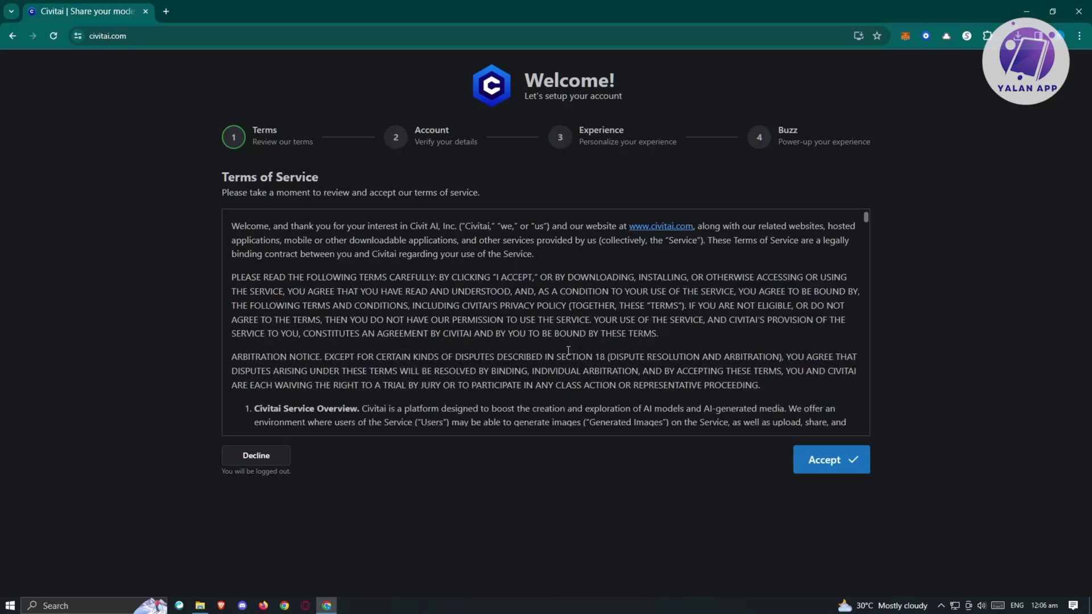
{"action": "scroll", "coordinate": [568, 351], "scroll_direction": "down", "scroll_amount": 5}
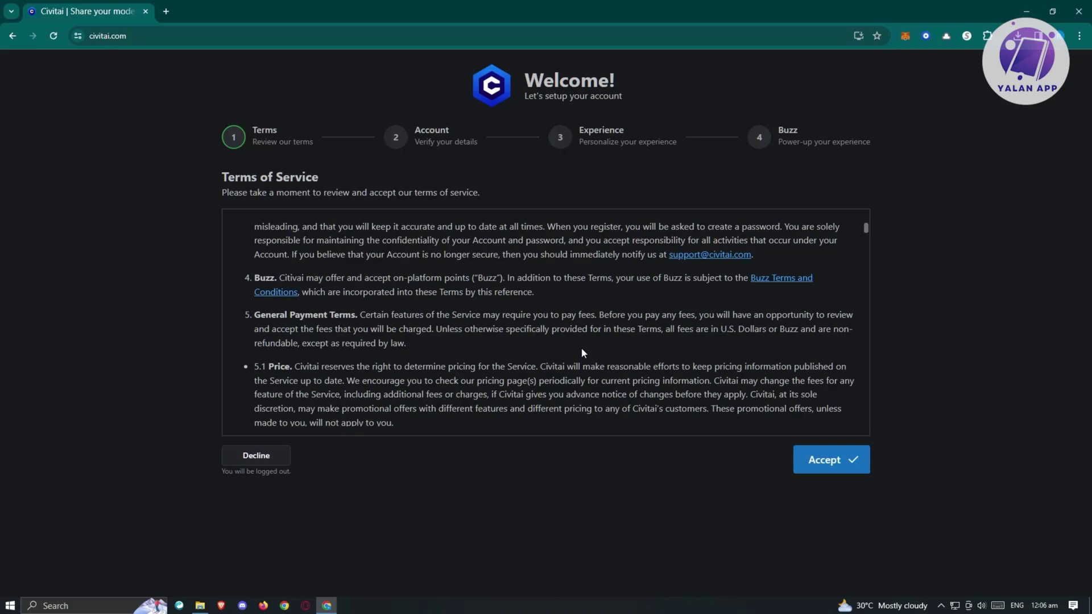
{"action": "left_click", "coordinate": [829, 469]}
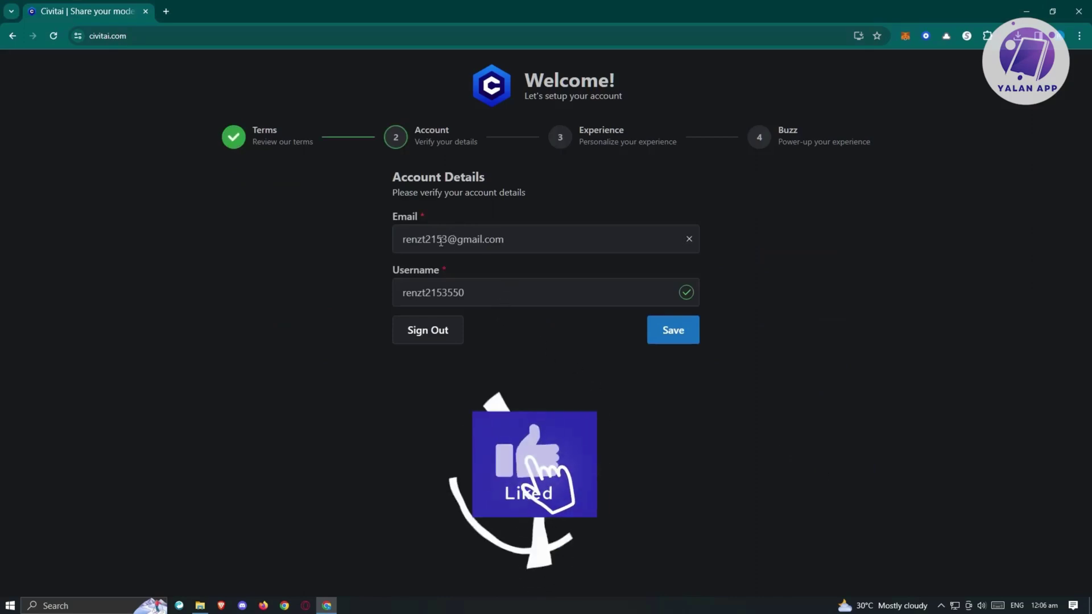
Save the prefilled email and username on the Account Details step.
{"action": "left_click", "coordinate": [674, 336]}
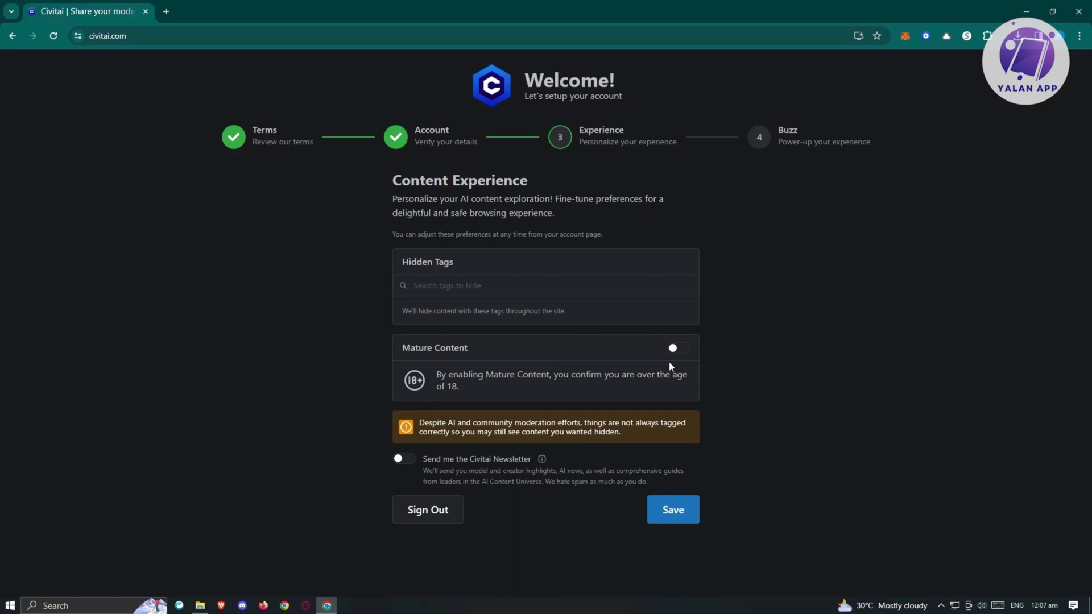
Open and dismiss the Hidden Tags suggestions twice, leaving no tags hidden.
{"action": "left_click", "coordinate": [477, 287]}
{"action": "left_click", "coordinate": [865, 288]}
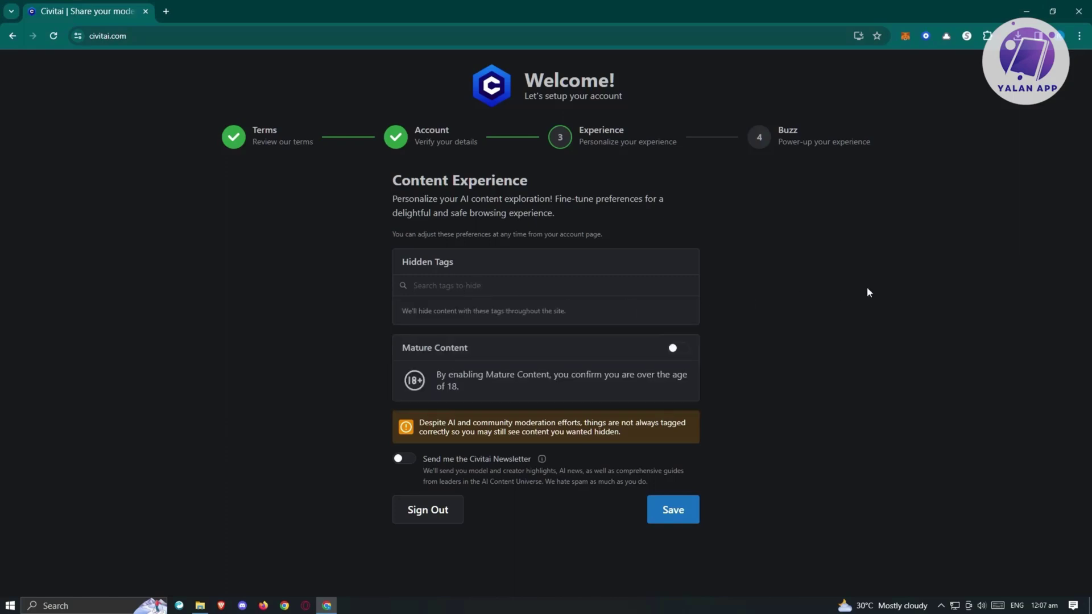
{"action": "left_click", "coordinate": [538, 285]}
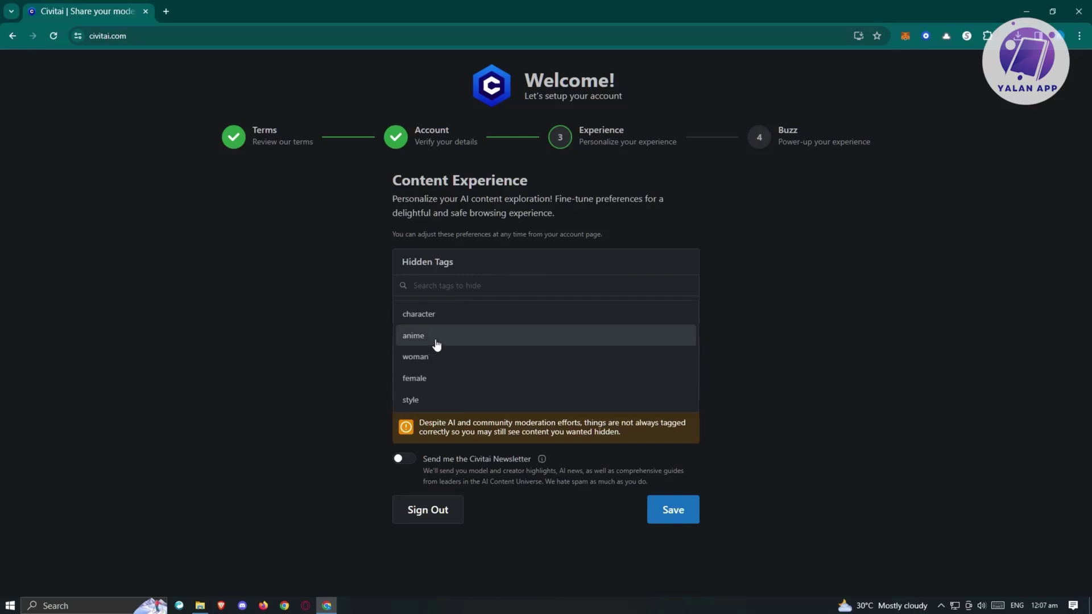
{"action": "left_click", "coordinate": [843, 309]}
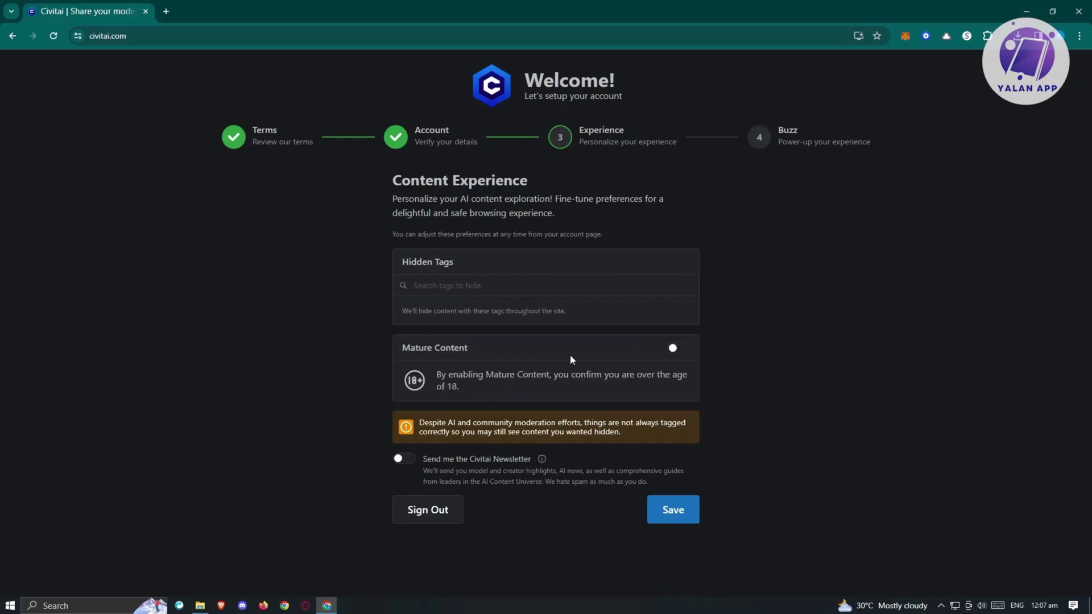
Switch on Mature Content so all its content categories are enabled, newsletter left off.
{"action": "left_click", "coordinate": [676, 351]}
{"action": "scroll", "coordinate": [925, 396], "scroll_direction": "down", "scroll_amount": 3}
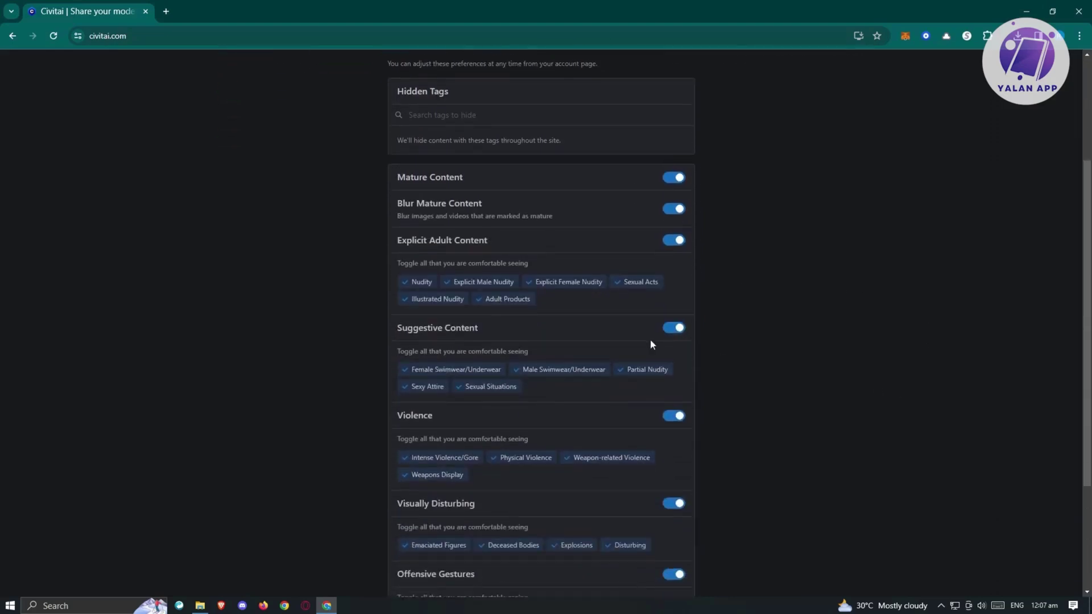
{"action": "scroll", "coordinate": [675, 356], "scroll_direction": "down", "scroll_amount": 3}
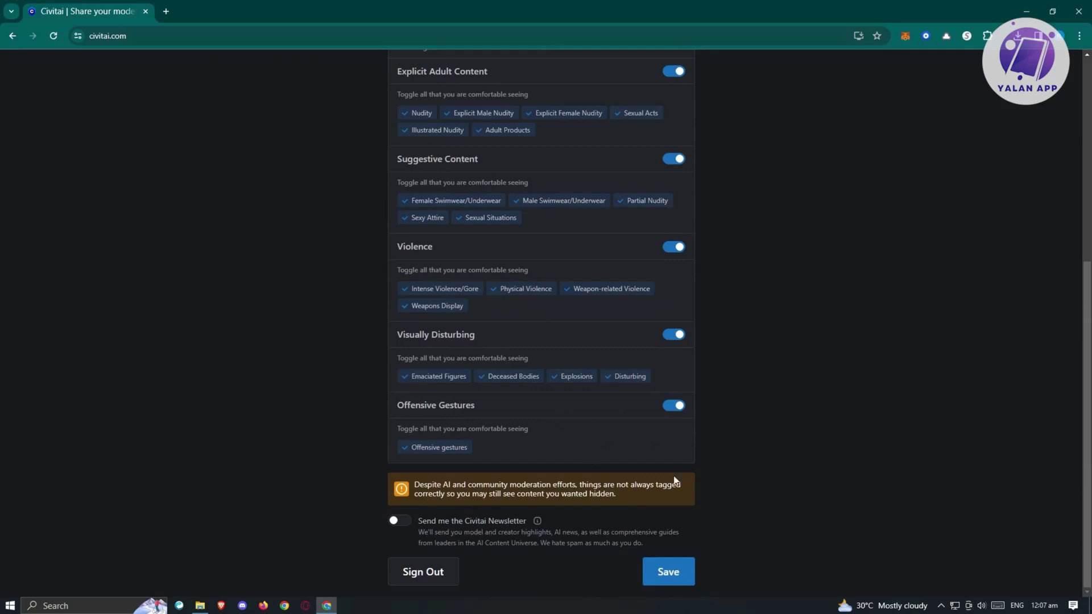
{"action": "scroll", "coordinate": [623, 497], "scroll_direction": "up", "scroll_amount": 3}
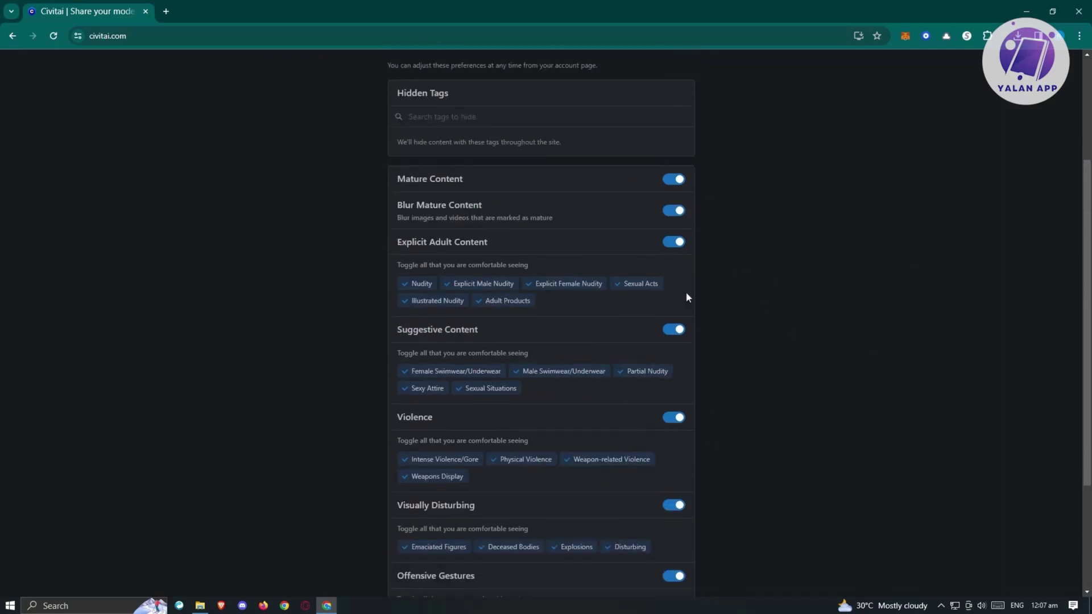
{"action": "left_click", "coordinate": [678, 181]}
{"action": "left_click", "coordinate": [677, 349]}
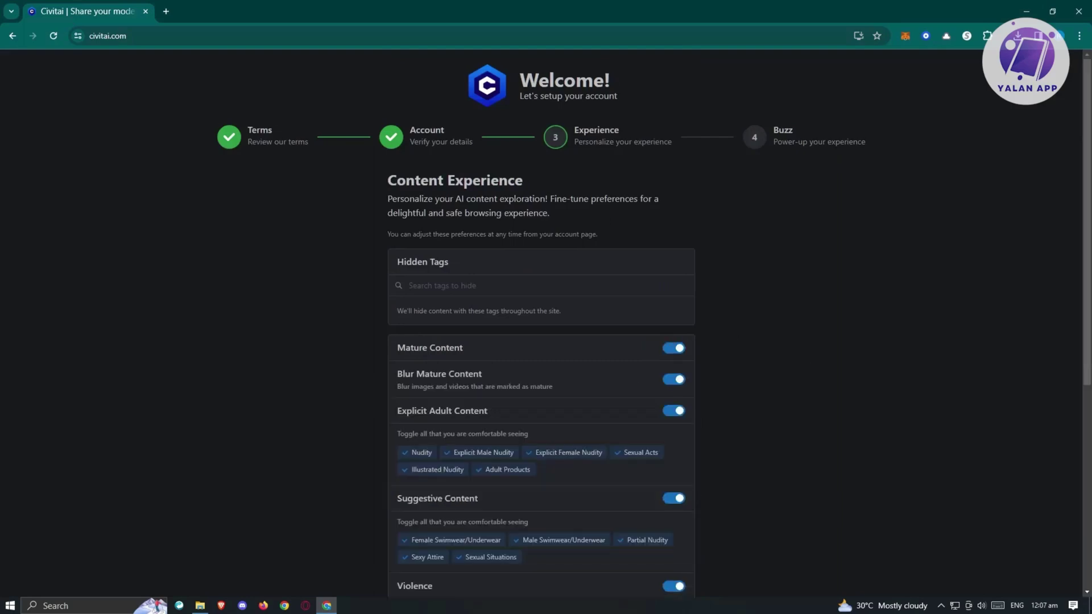
{"action": "scroll", "coordinate": [762, 324], "scroll_direction": "down", "scroll_amount": 6}
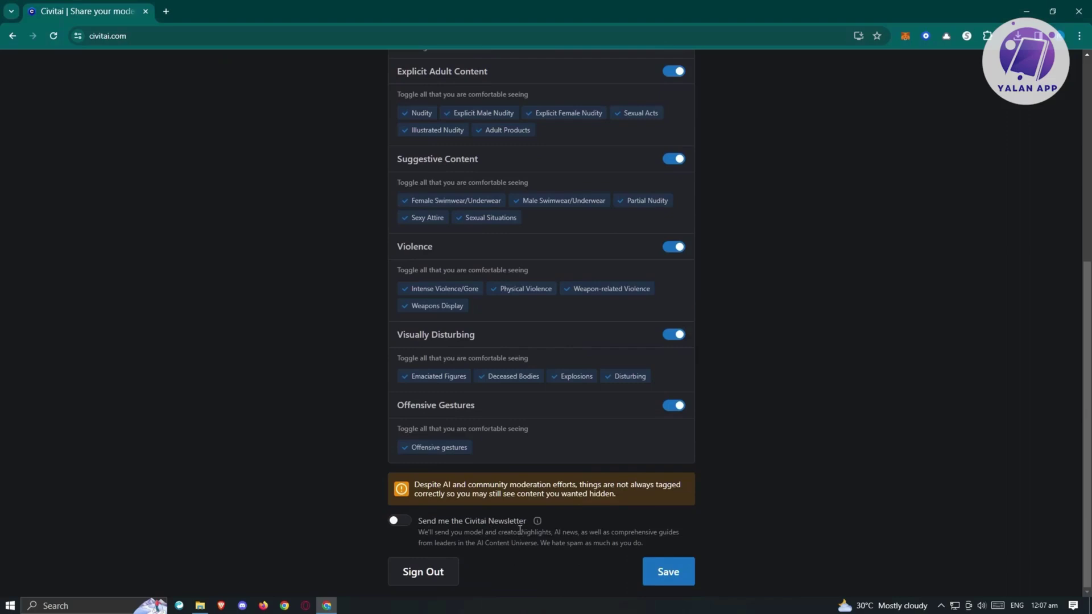
Save the Content Experience choices: no hidden tags, Mature Content on.
{"action": "left_click", "coordinate": [680, 576]}
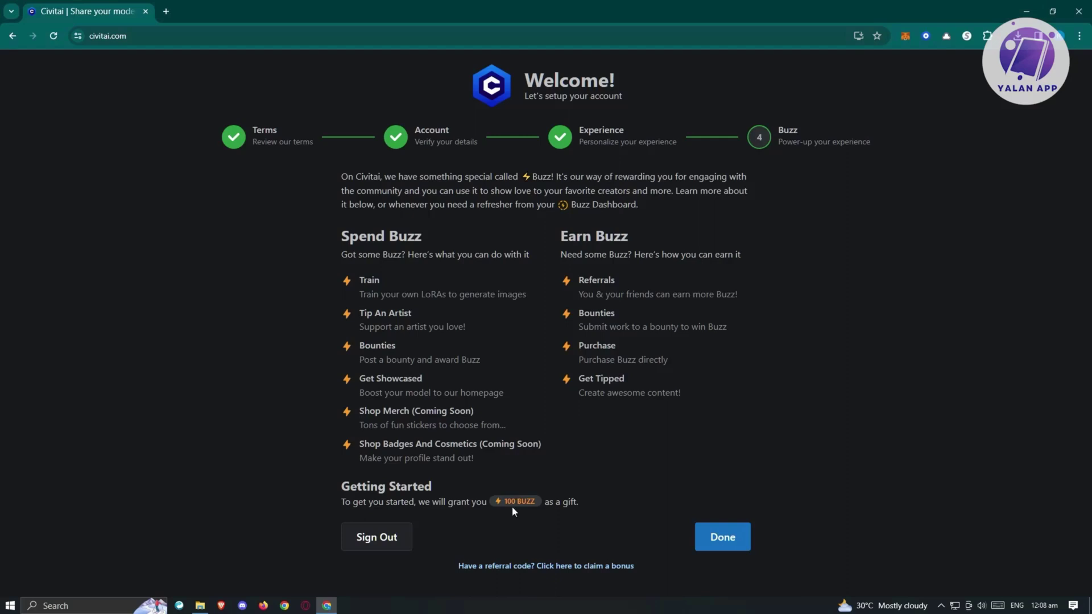
Finish setup to claim 100 Buzz, check the account menu, and open the Create generator.
{"action": "left_click", "coordinate": [721, 543]}
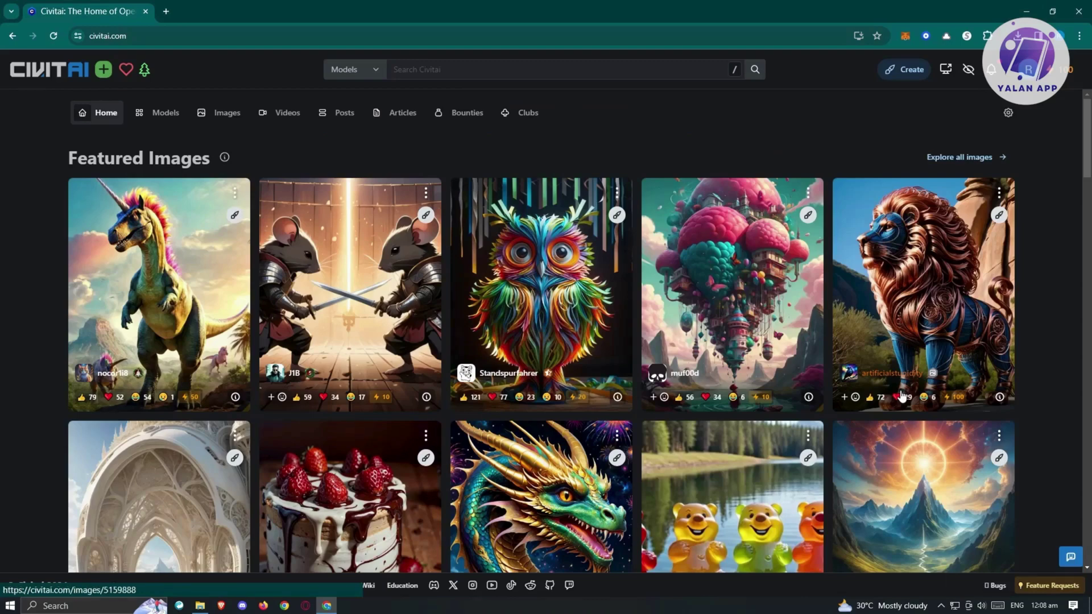
{"action": "left_click", "coordinate": [1067, 76]}
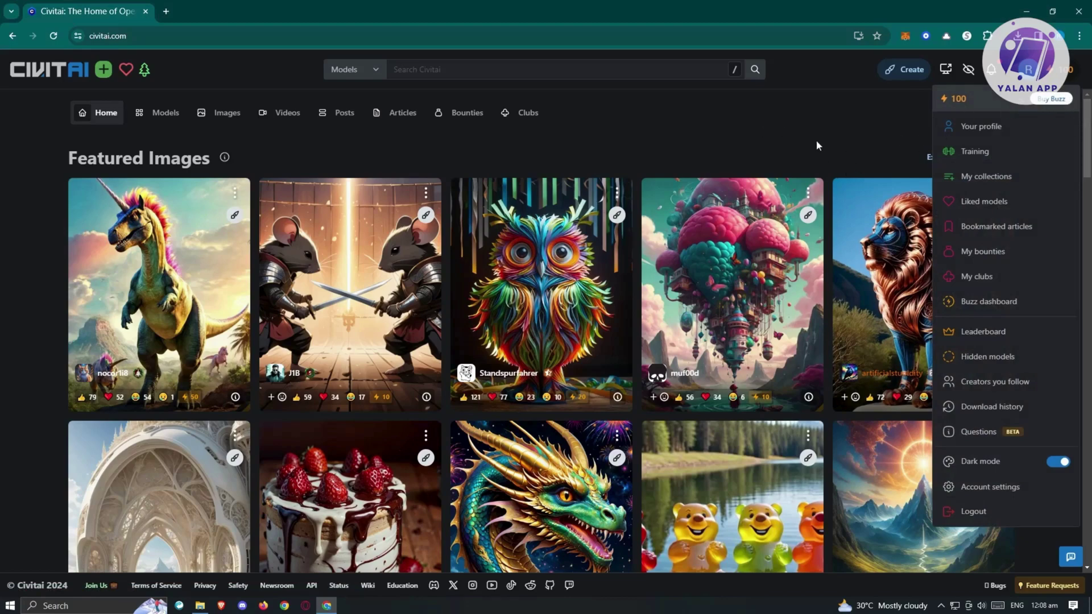
{"action": "left_click", "coordinate": [798, 134]}
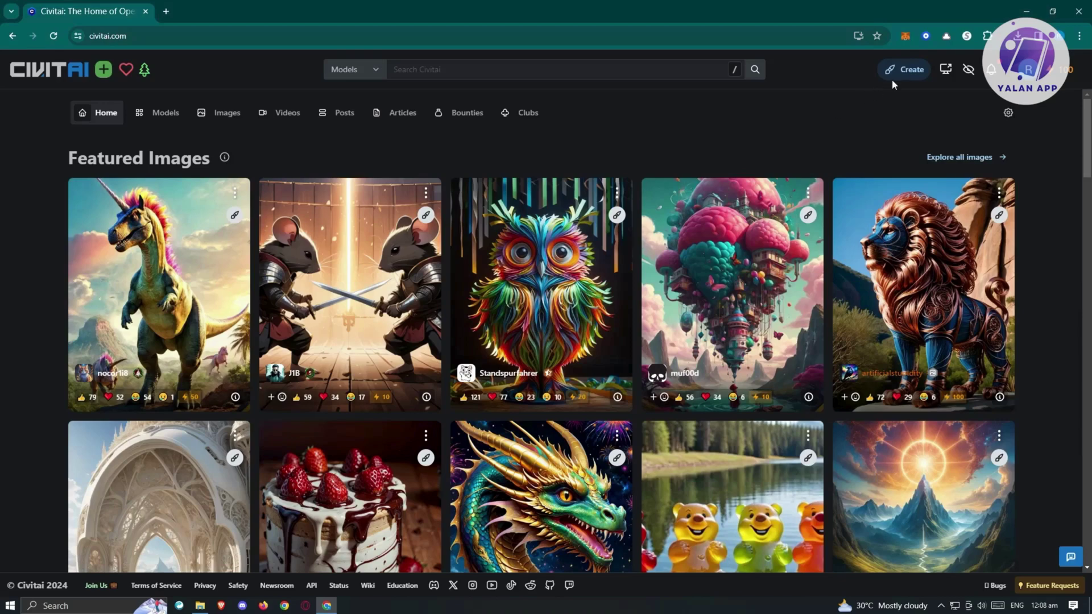
{"action": "left_click", "coordinate": [904, 70]}
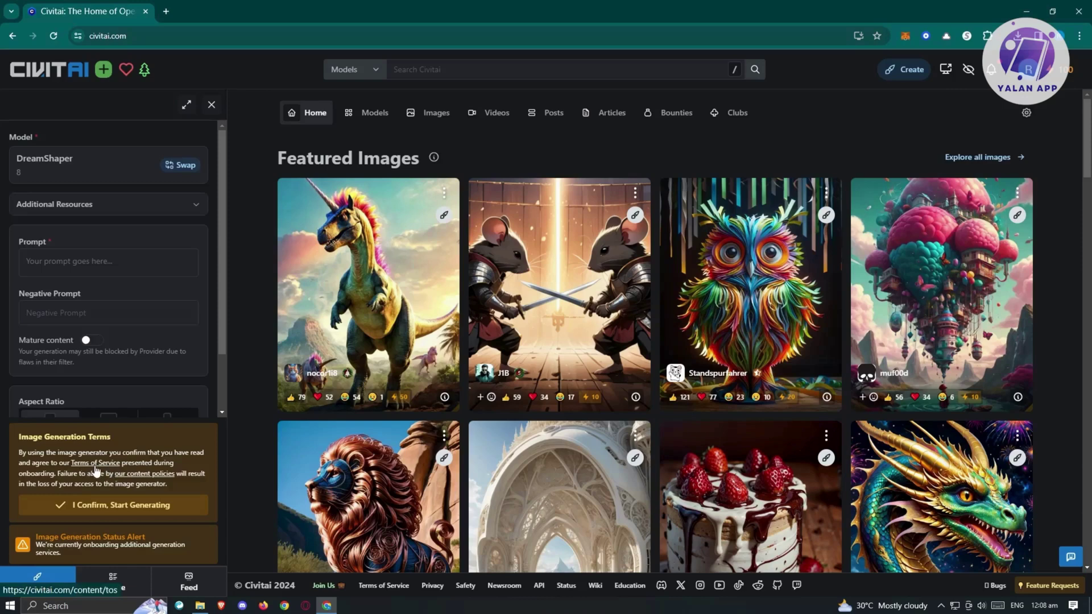
Confirm the Image Generation Terms to unlock the full generator form.
{"action": "left_click", "coordinate": [84, 508]}
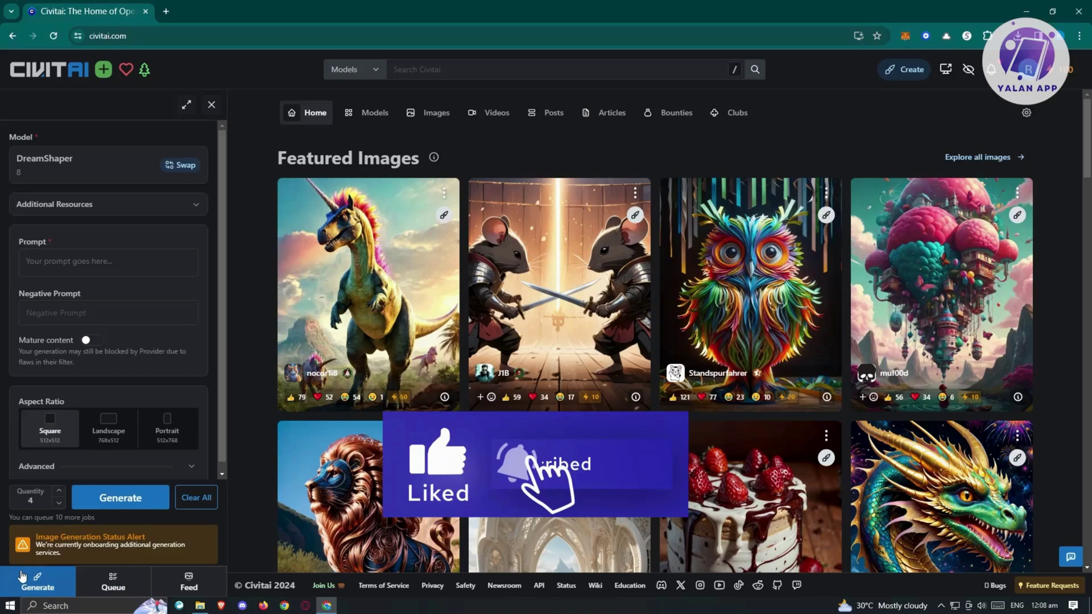
{"action": "scroll", "coordinate": [111, 378], "scroll_direction": "down", "scroll_amount": 1}
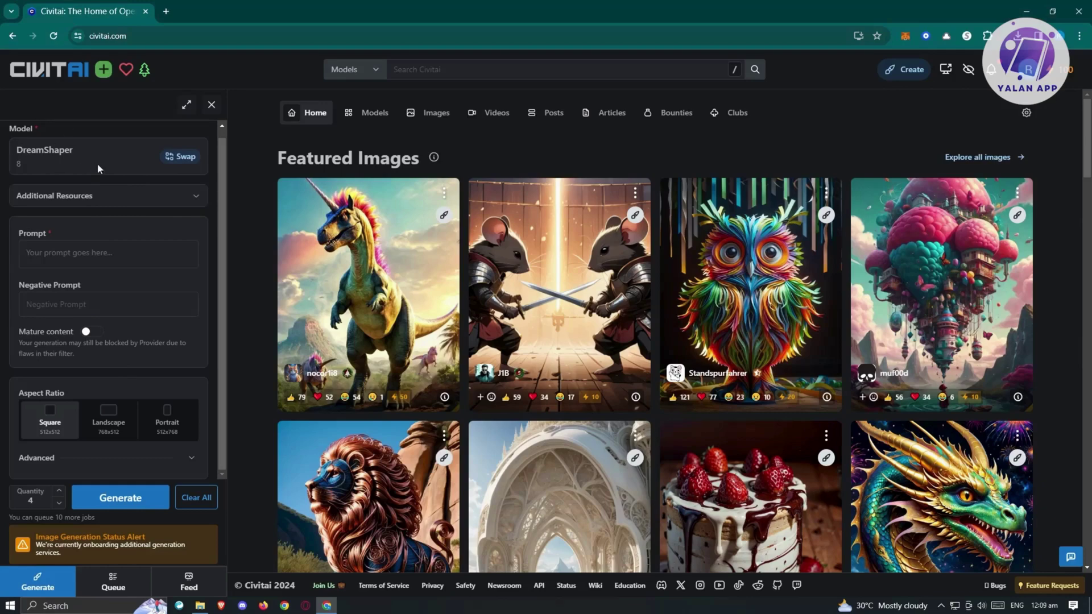
Keep the current model, expand Additional Resources without adding any, and focus the Prompt field.
{"action": "left_click", "coordinate": [181, 157]}
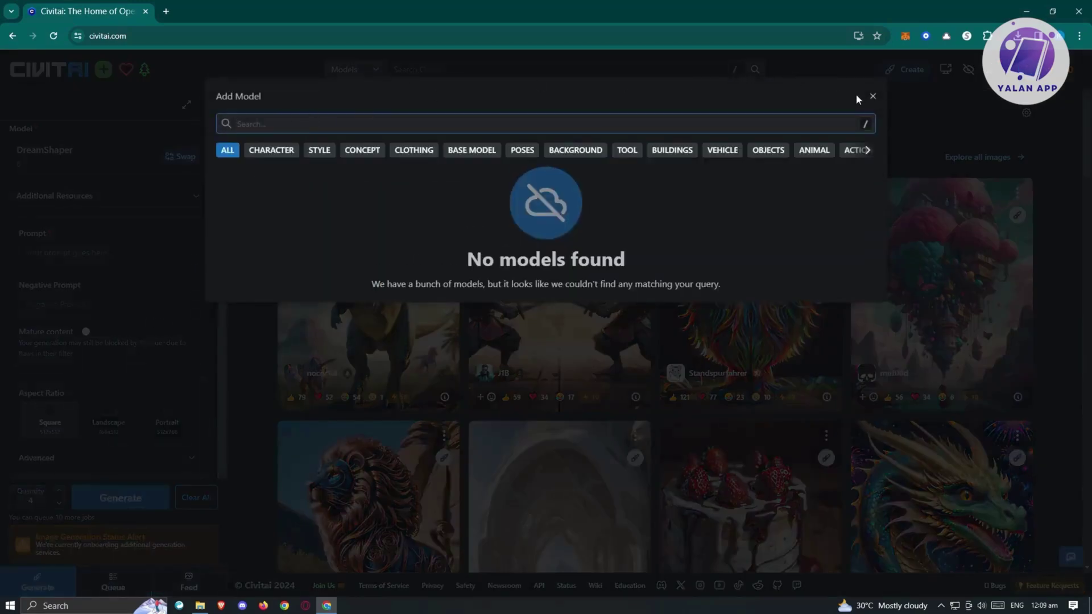
{"action": "left_click", "coordinate": [874, 97]}
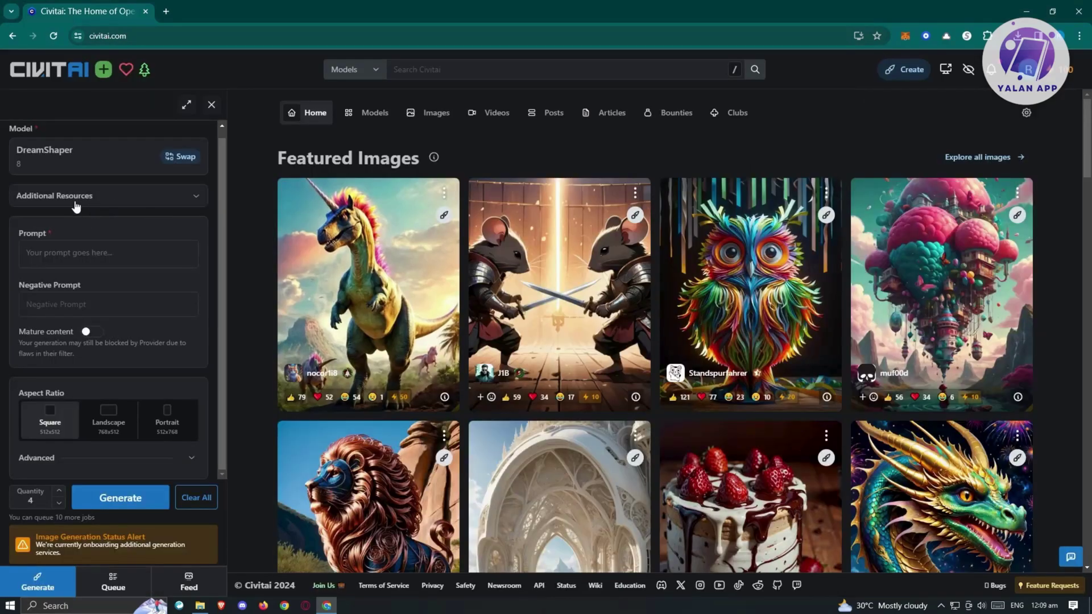
{"action": "left_click", "coordinate": [76, 200]}
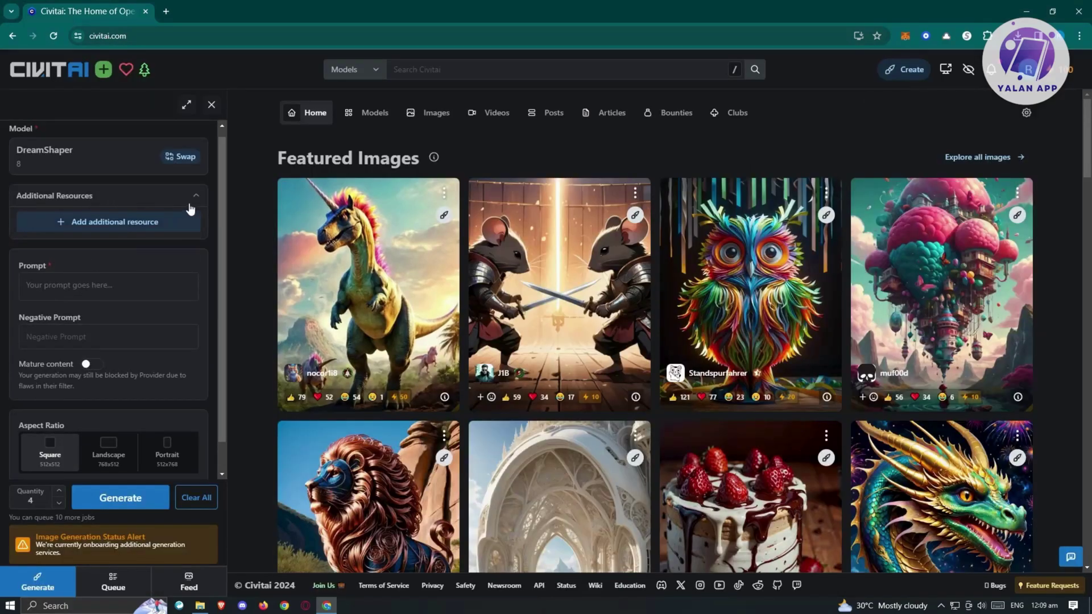
{"action": "left_click", "coordinate": [126, 227]}
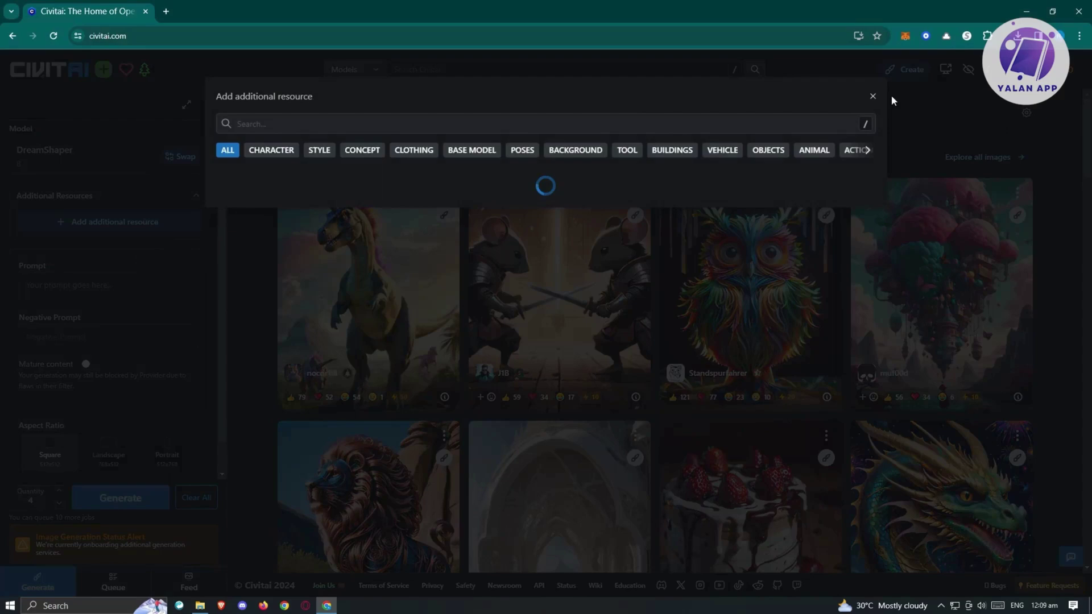
{"action": "left_click", "coordinate": [873, 96]}
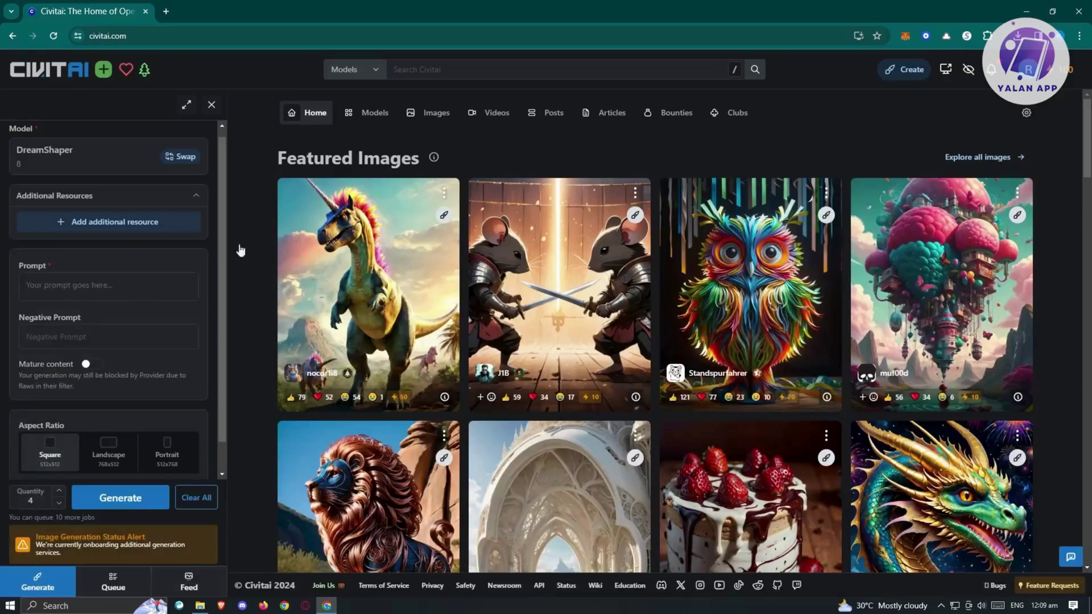
{"action": "left_click", "coordinate": [36, 284]}
Enter the prompt 'mona lisa that has a cat for a head', splitting 'monalisa' into two words.
{"action": "type", "text": "mon"}
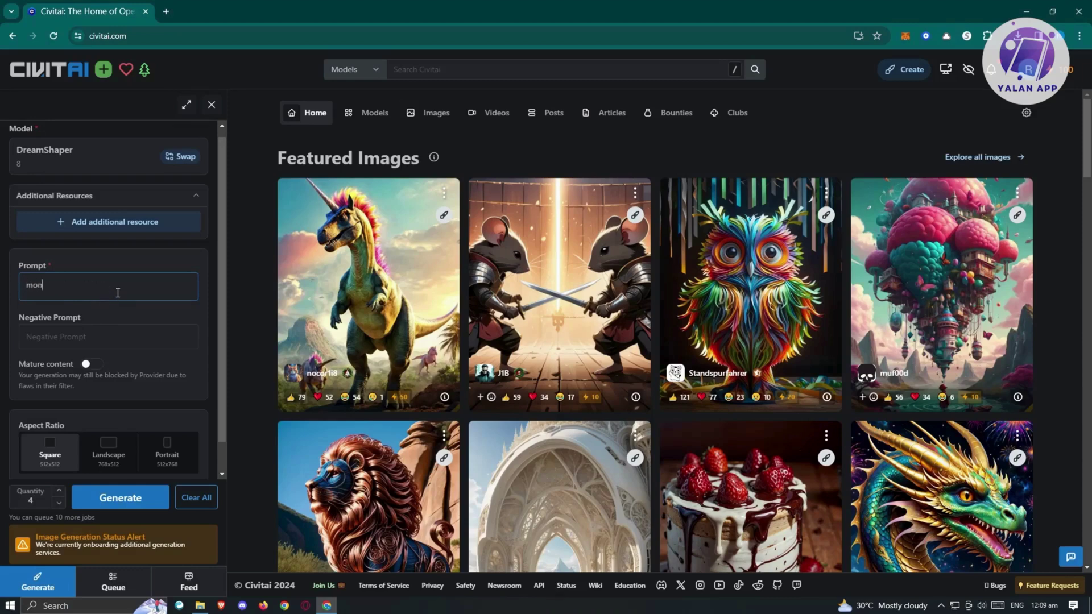
{"action": "type", "text": "alisa that has a cat for a head"}
{"action": "key", "text": "Home"}
{"action": "key", "text": "Right"}
{"action": "key", "text": "Right"}
{"action": "key", "text": "Right"}
{"action": "key", "text": "Right"}
{"action": "left_click", "coordinate": [176, 287]}
{"action": "left_click", "coordinate": [110, 339]}
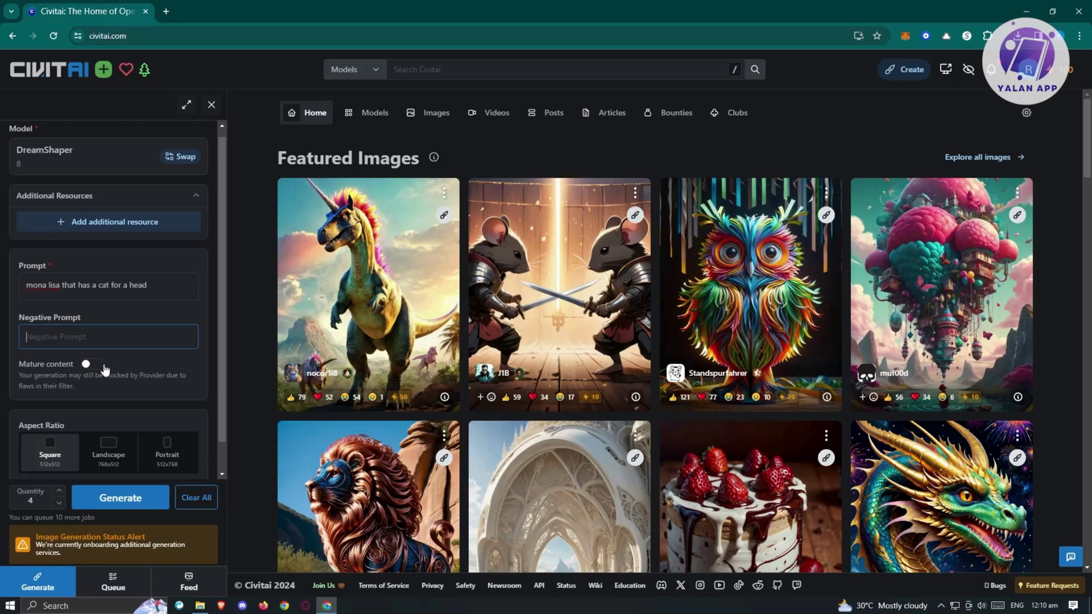
{"action": "scroll", "coordinate": [141, 375], "scroll_direction": "down", "scroll_amount": 1}
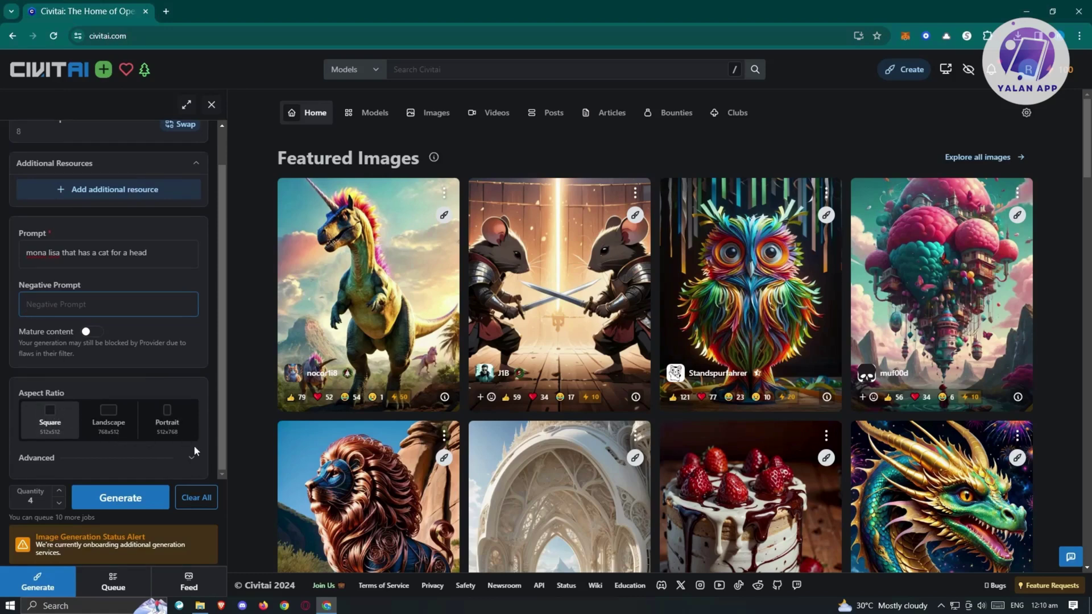
Set the aspect ratio to Portrait and keep DPM++ 2M Karras as the sampler.
{"action": "left_click", "coordinate": [174, 426]}
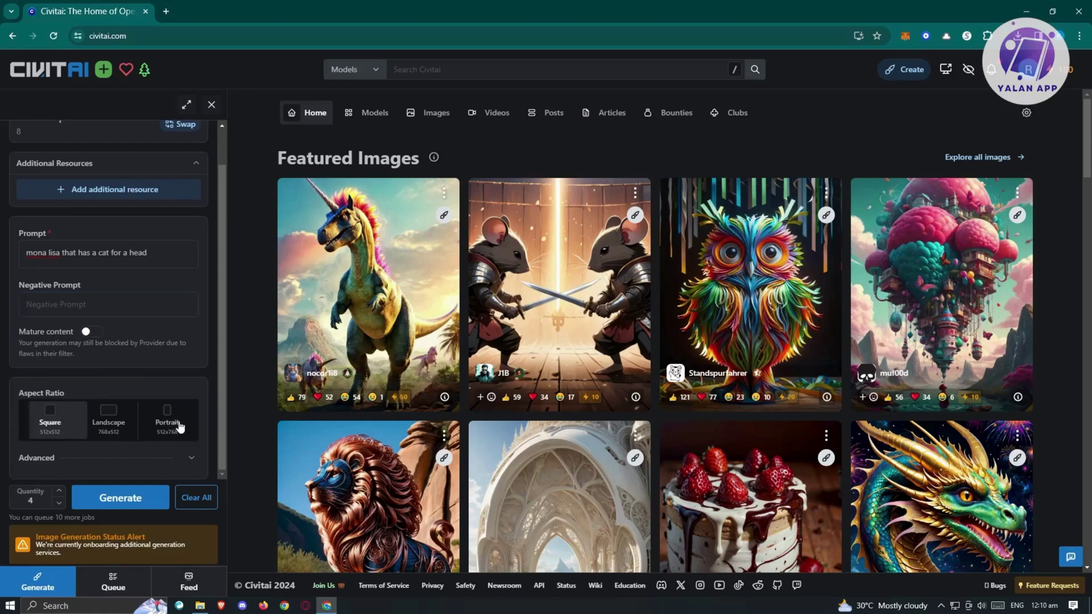
{"action": "left_click", "coordinate": [191, 460]}
{"action": "scroll", "coordinate": [185, 334], "scroll_direction": "down", "scroll_amount": 3}
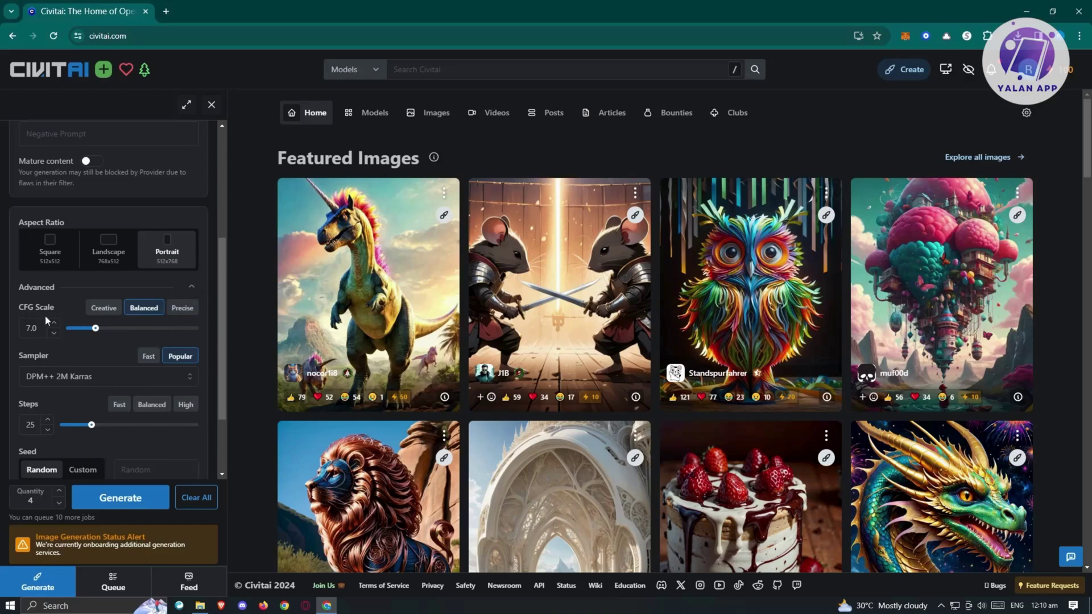
{"action": "left_click", "coordinate": [96, 378]}
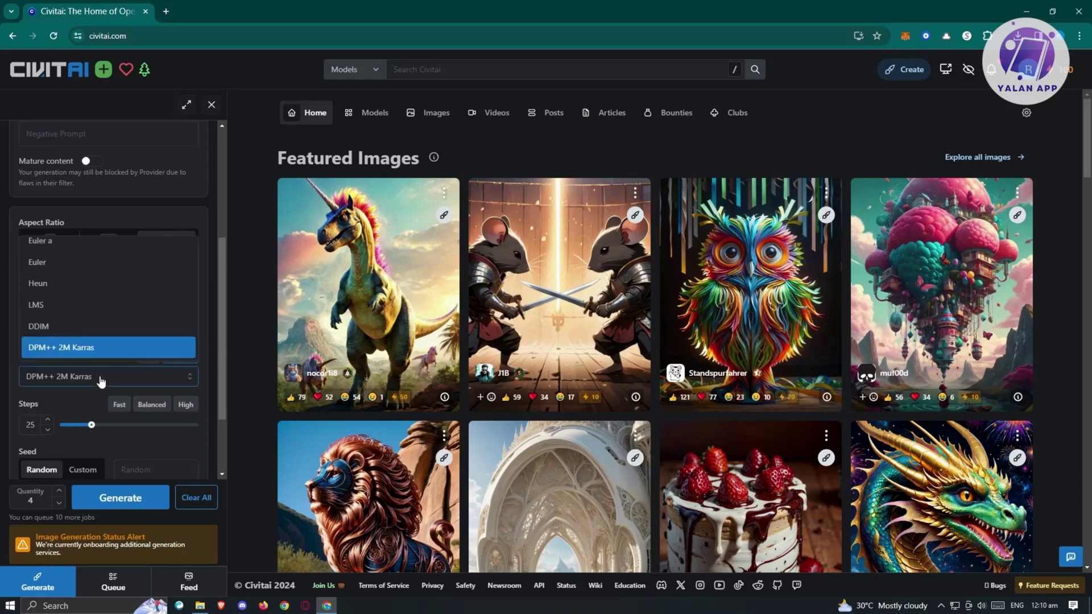
{"action": "left_click", "coordinate": [98, 383]}
{"action": "scroll", "coordinate": [67, 394], "scroll_direction": "down", "scroll_amount": 2}
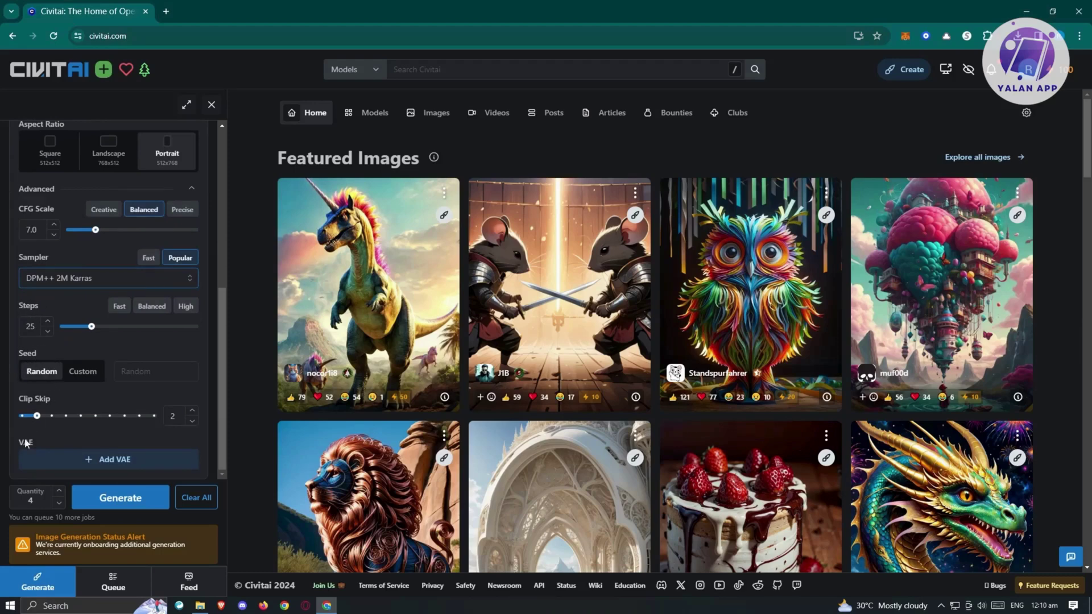
{"action": "scroll", "coordinate": [165, 365], "scroll_direction": "up", "scroll_amount": 3}
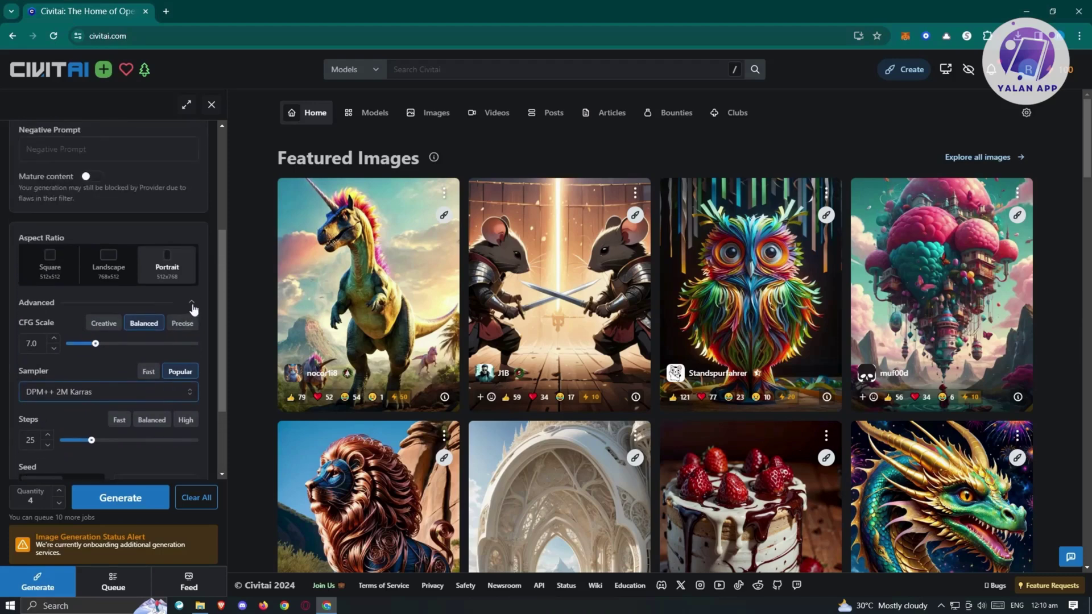
{"action": "left_click", "coordinate": [193, 314]}
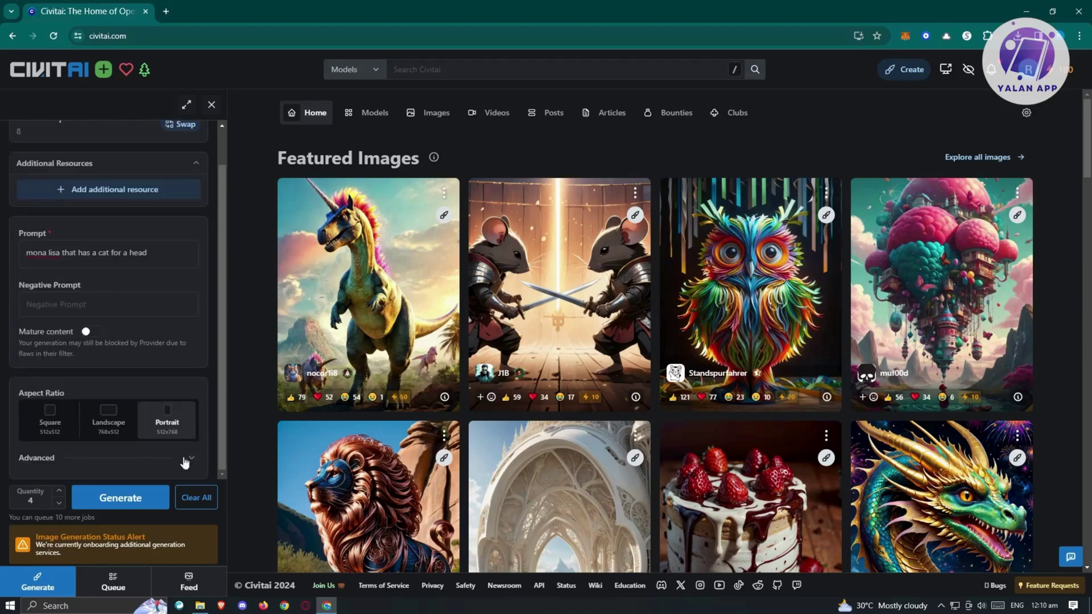
Keep Quantity at 4 and generate the Mona Lisa cat images.
{"action": "left_click", "coordinate": [55, 503]}
{"action": "left_click_drag", "start_coordinate": [17, 500], "coordinate": [56, 497]}
{"action": "left_click", "coordinate": [147, 503]}
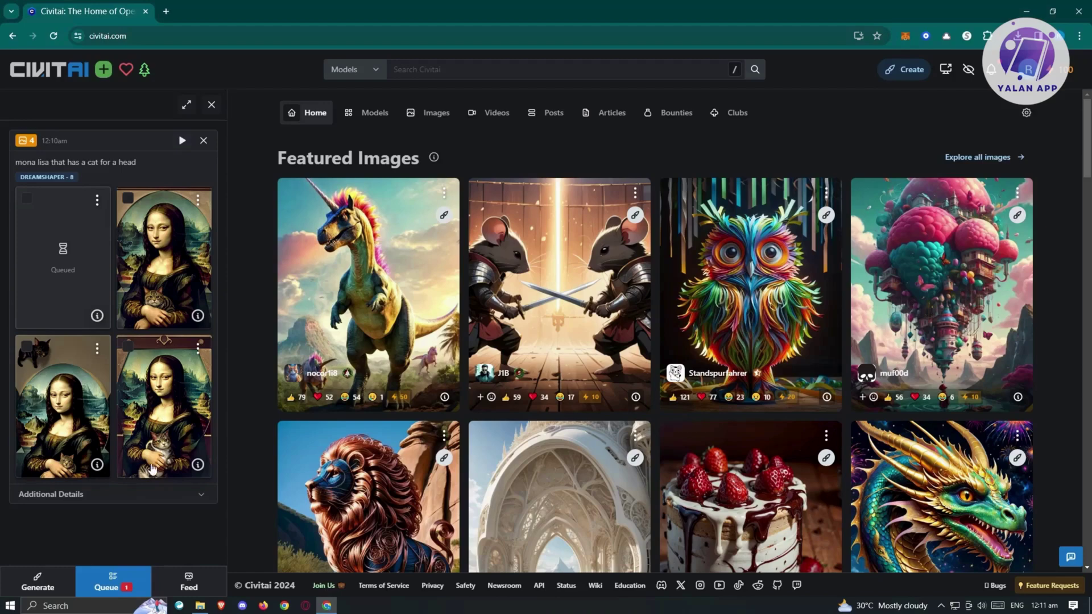
View one generated Portrait Mona Lisa cat image full-size, then close the lightbox back to the queue.
{"action": "left_click", "coordinate": [183, 456]}
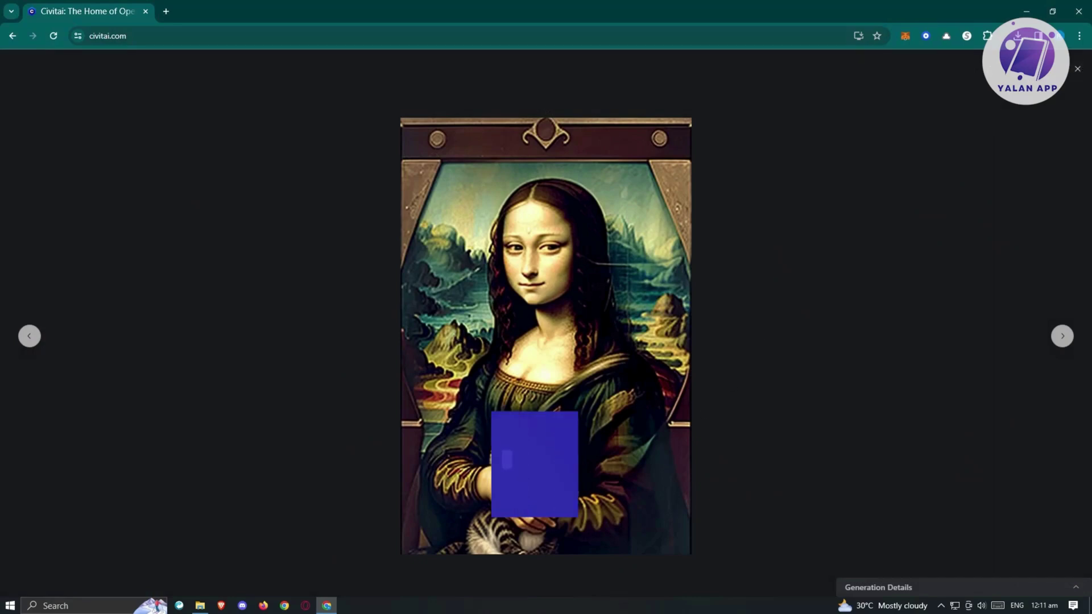
{"action": "left_click", "coordinate": [1077, 69]}
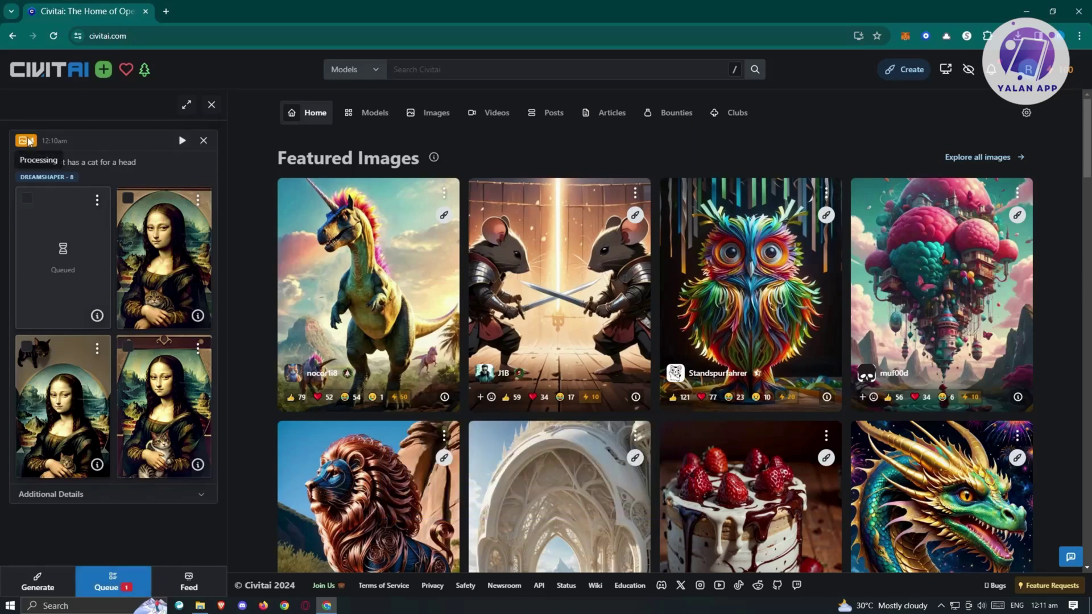
Edit the prompt to 'head of a cat on top of the monalisa's paiting' and queue four more images.
{"action": "left_click", "coordinate": [47, 592]}
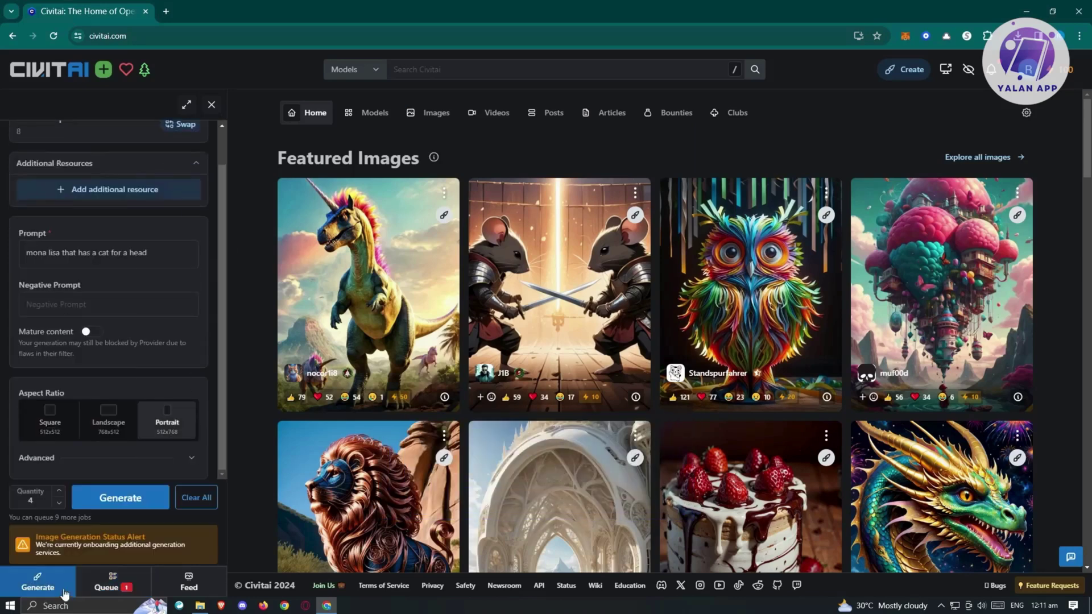
{"action": "left_click", "coordinate": [132, 255]}
{"action": "double_click", "coordinate": [160, 252]}
{"action": "left_click", "coordinate": [160, 252]}
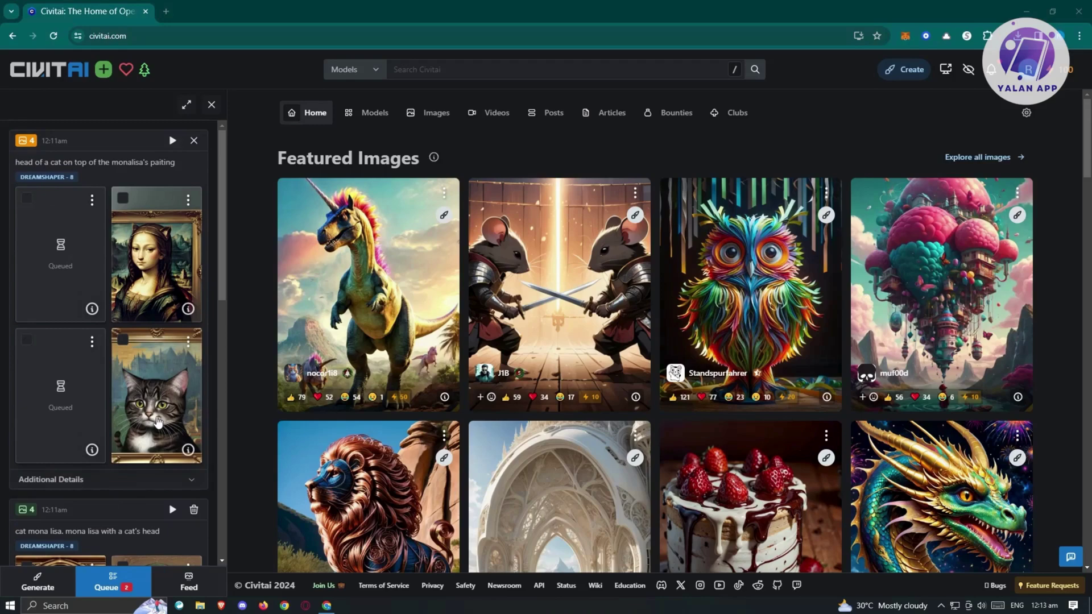
Preview the new cat images, then save the framed tabby cat portrait as a JPG in Downloads.
{"action": "left_click", "coordinate": [162, 265]}
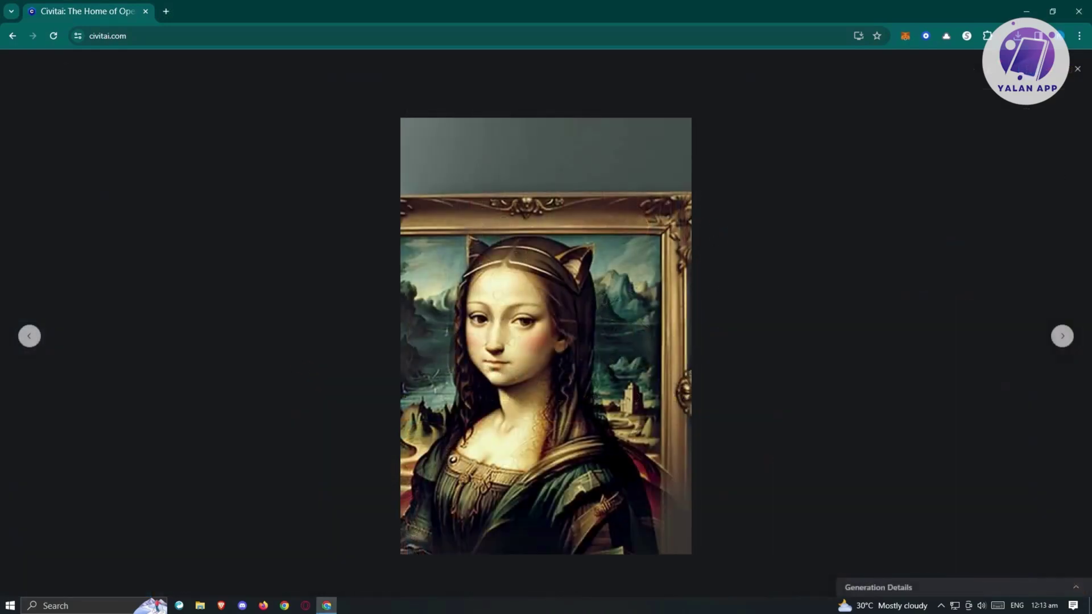
{"action": "left_click", "coordinate": [1078, 69]}
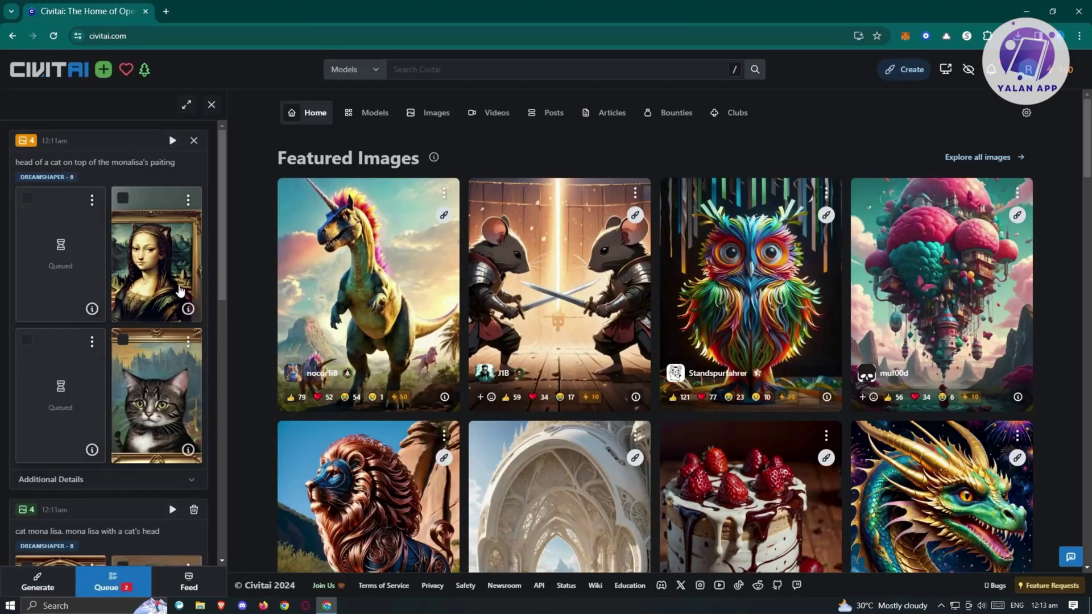
{"action": "left_click", "coordinate": [144, 407]}
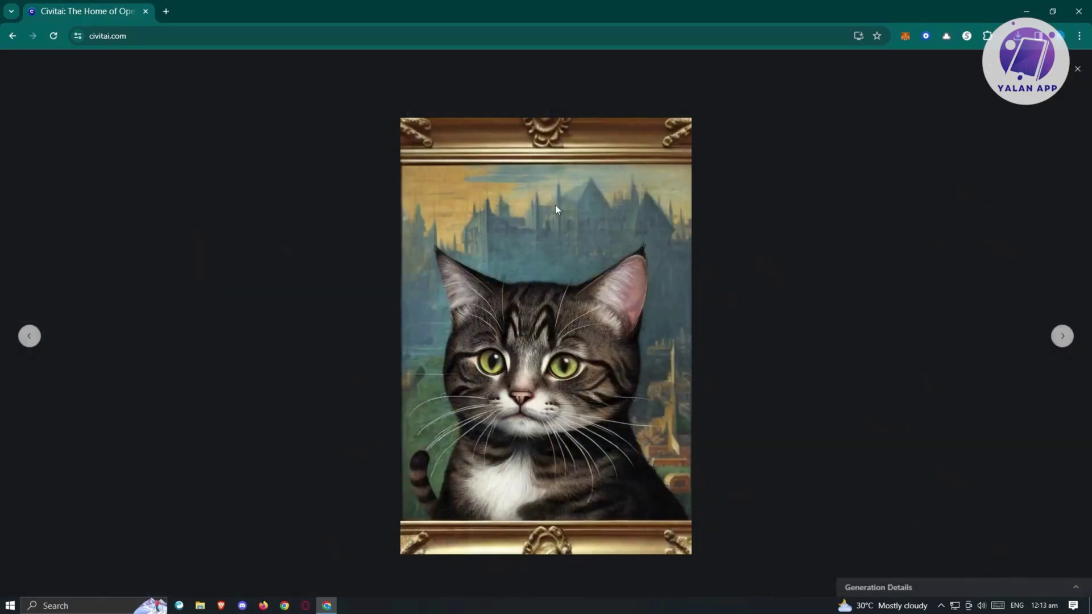
{"action": "right_click", "coordinate": [569, 245]}
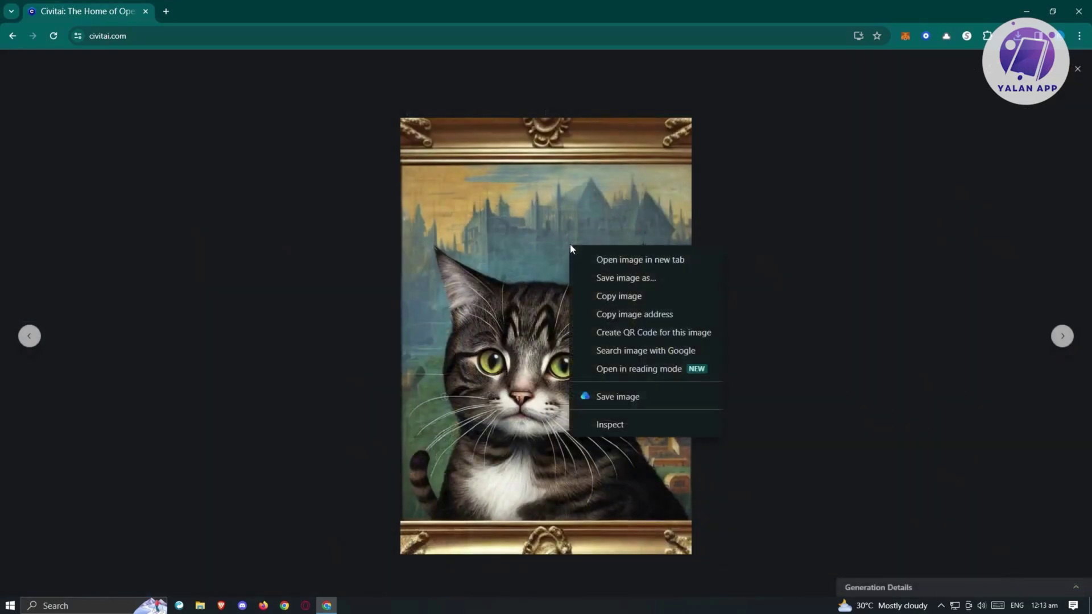
{"action": "left_click", "coordinate": [661, 289]}
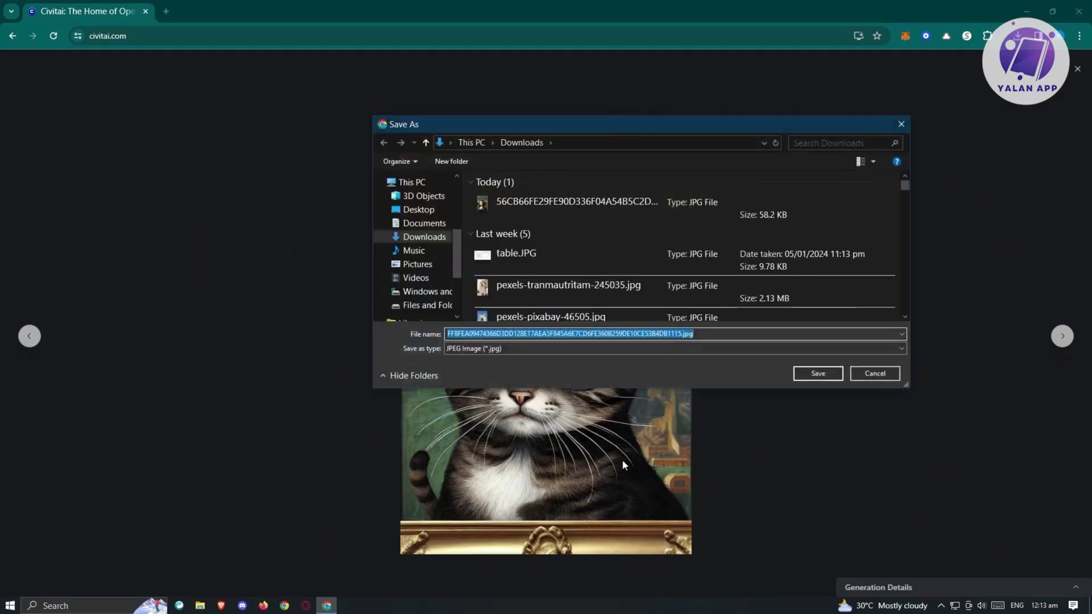
{"action": "left_click", "coordinate": [819, 375]}
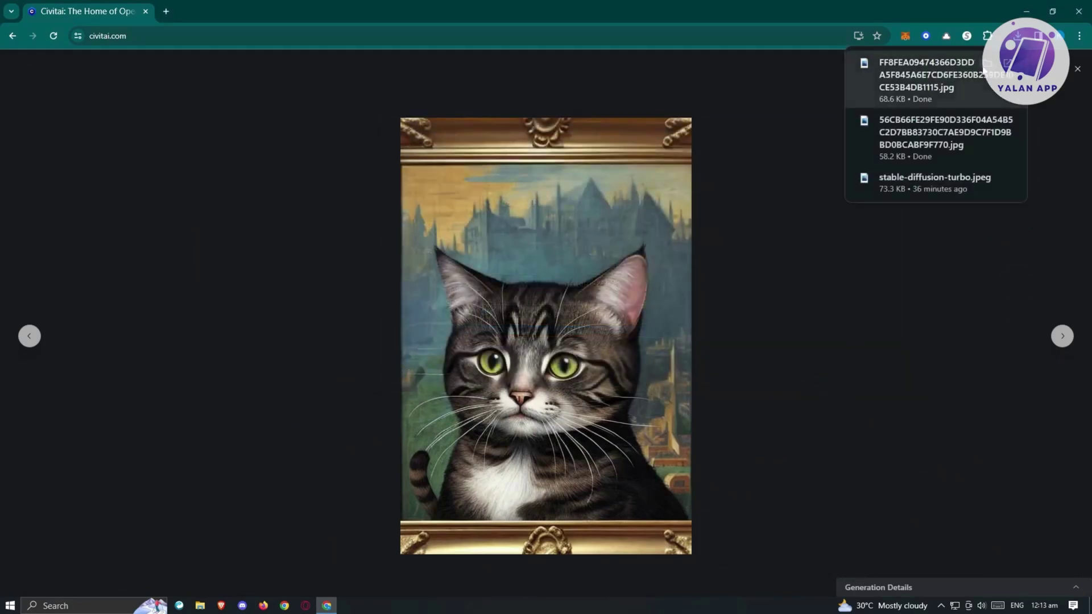
Open the downloaded tabby cat JPG from Downloads in Photos, close it, and select both downloaded images.
{"action": "left_click", "coordinate": [988, 65]}
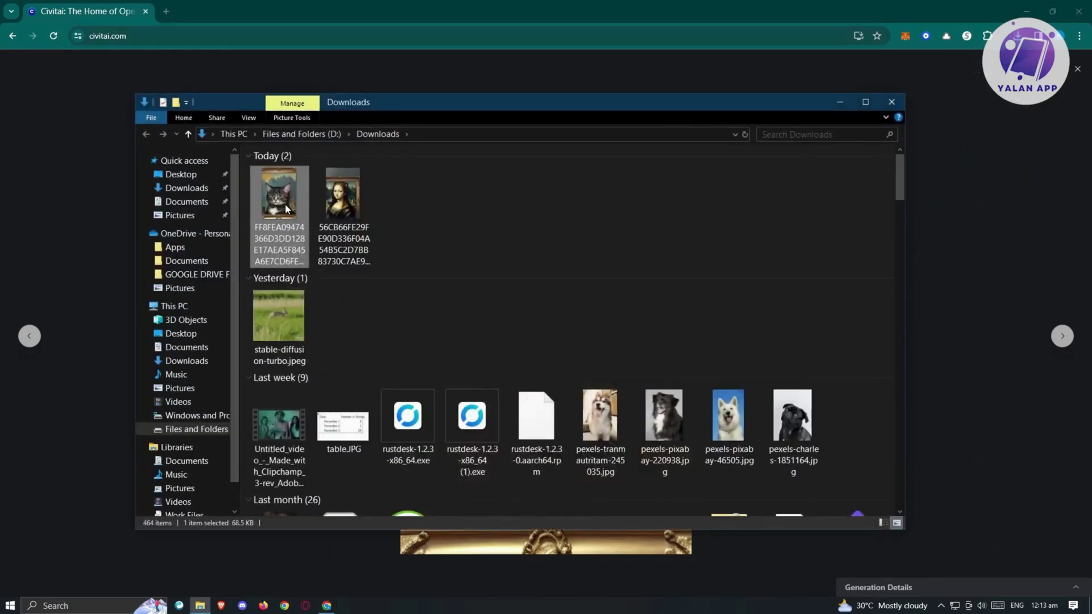
{"action": "double_click", "coordinate": [286, 209]}
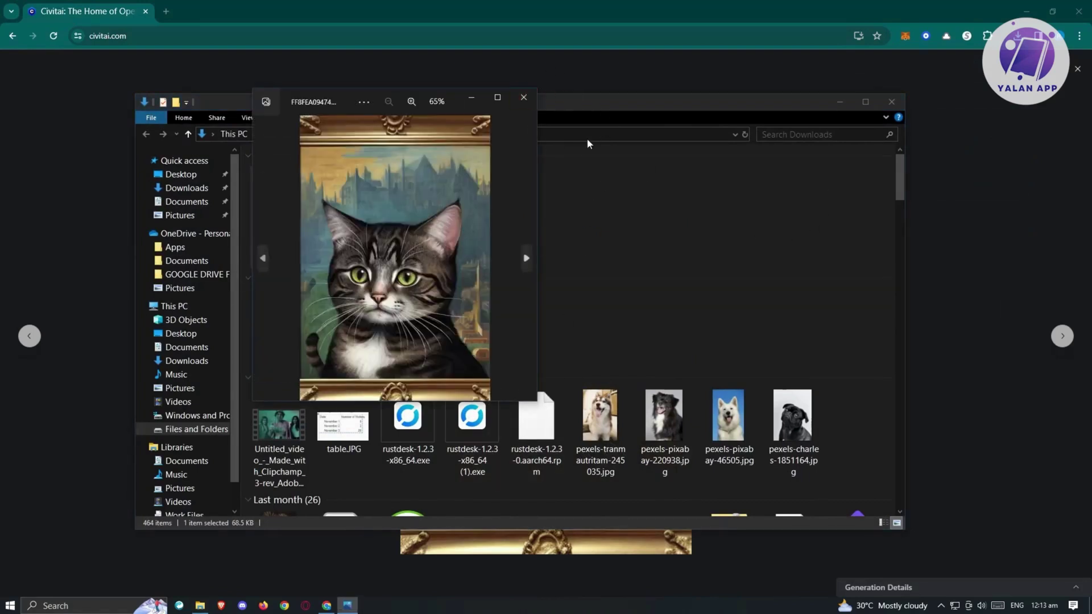
{"action": "left_click", "coordinate": [524, 97]}
{"action": "left_click_drag", "start_coordinate": [455, 241], "coordinate": [288, 177]}
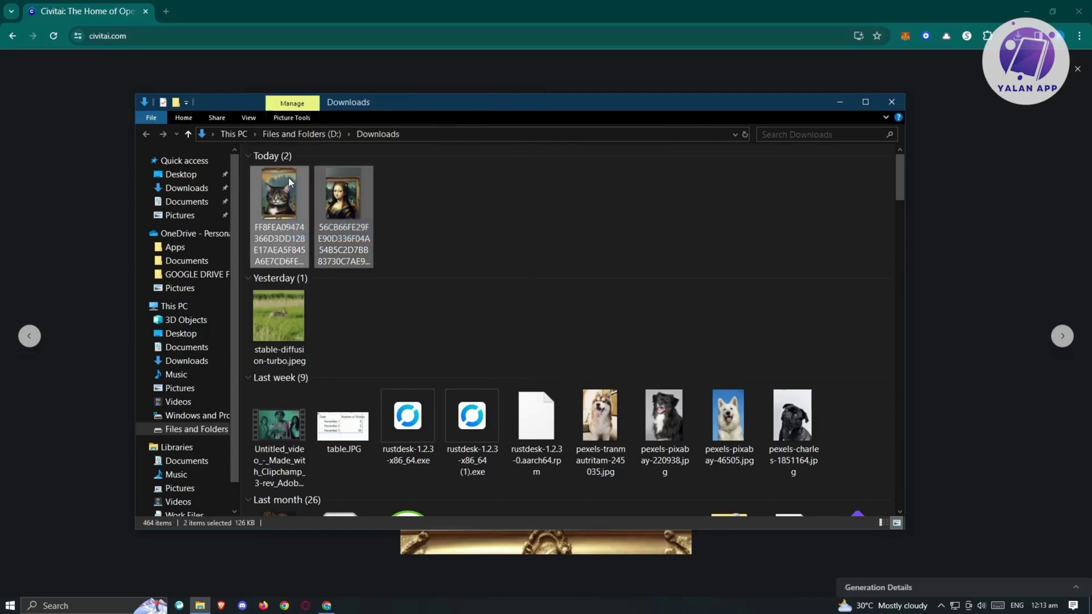
Minimize File Explorer, close the full-size image view and the generation Queue panel.
{"action": "left_click", "coordinate": [839, 103]}
{"action": "left_click", "coordinate": [1079, 69]}
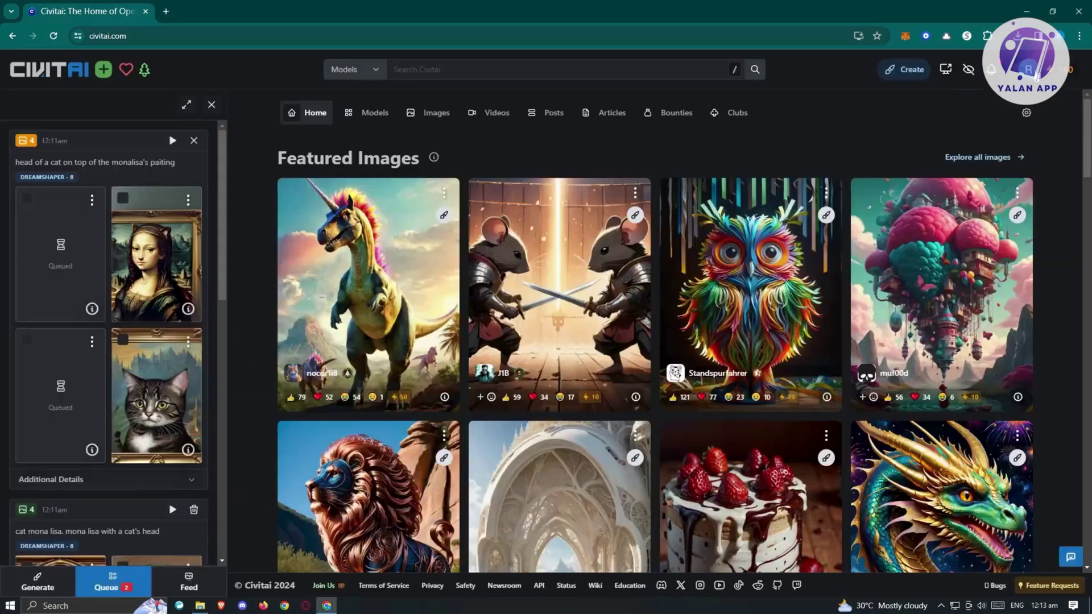
{"action": "scroll", "coordinate": [108, 294], "scroll_direction": "down", "scroll_amount": 10}
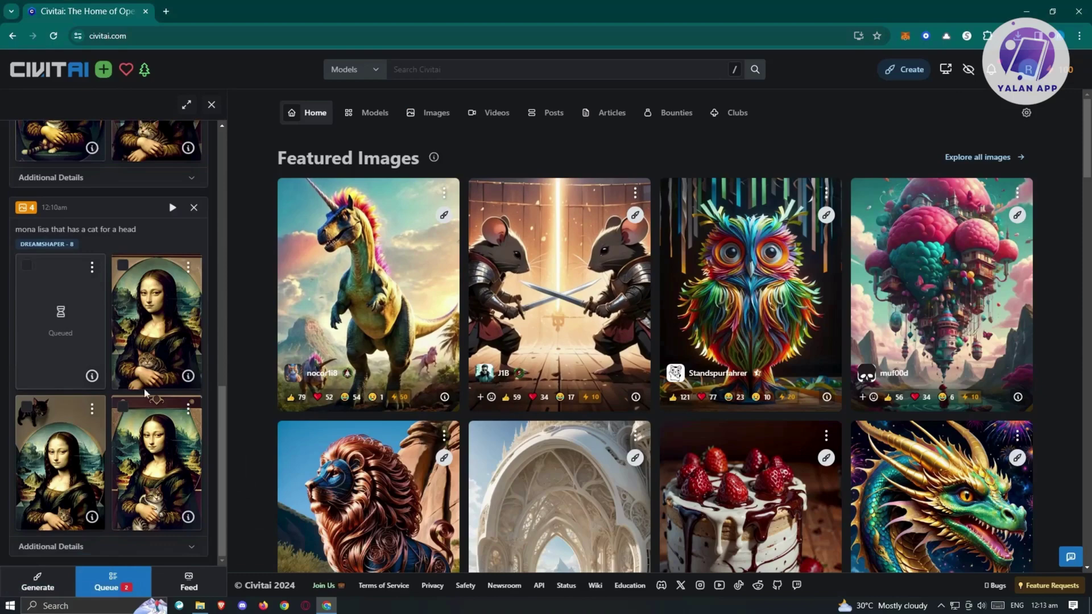
{"action": "left_click", "coordinate": [216, 107]}
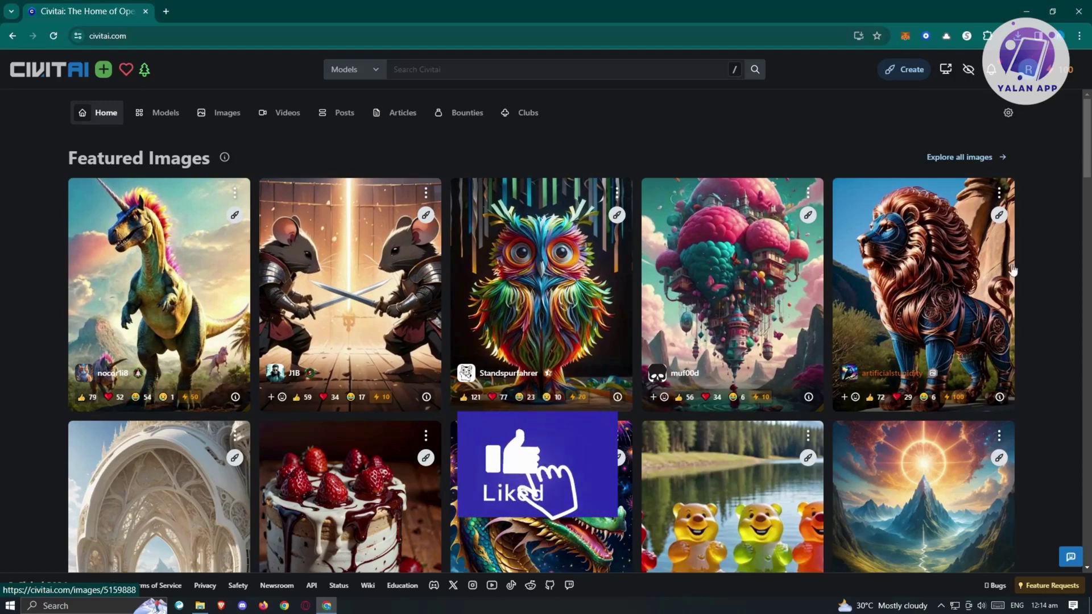
Find the featured mountain-portal landscape and view its AlbedoBase XL checkpoint and prompts.
{"action": "scroll", "coordinate": [540, 339], "scroll_direction": "down", "scroll_amount": 3}
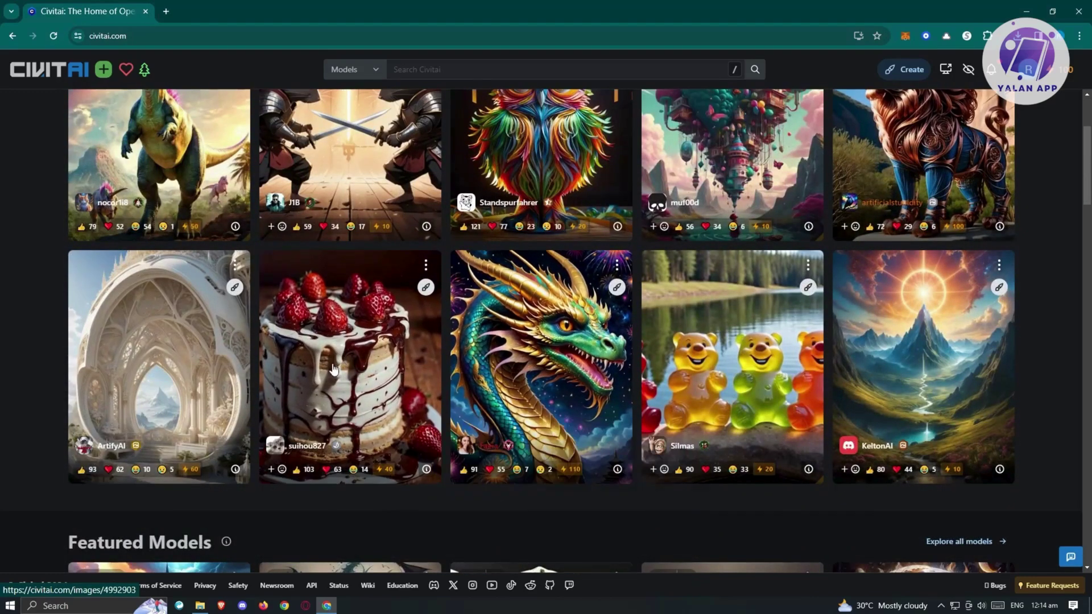
{"action": "scroll", "coordinate": [313, 394], "scroll_direction": "down", "scroll_amount": 1}
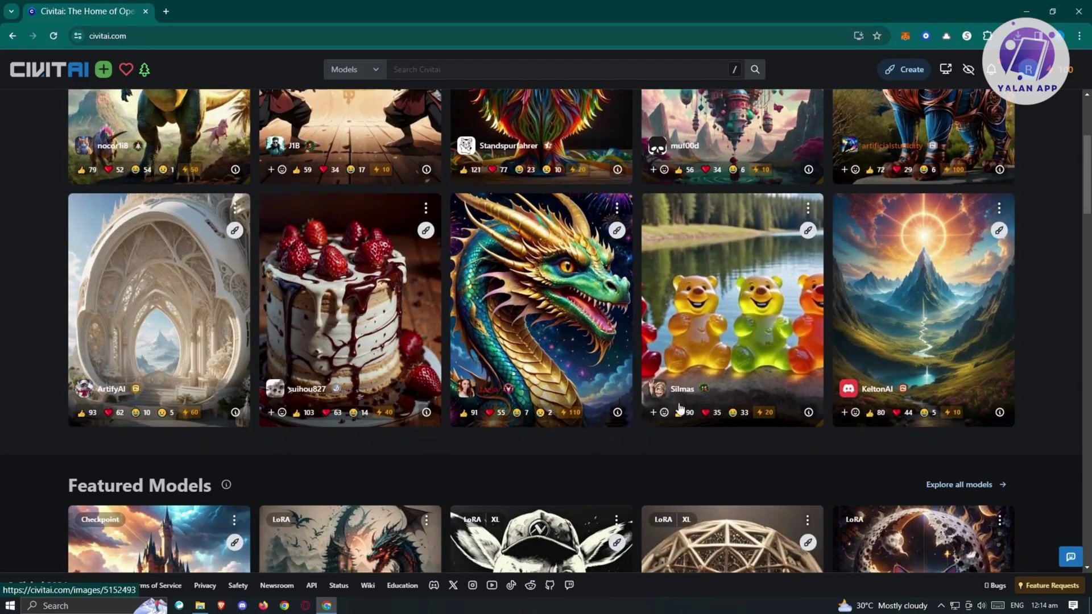
{"action": "left_click", "coordinate": [886, 301]}
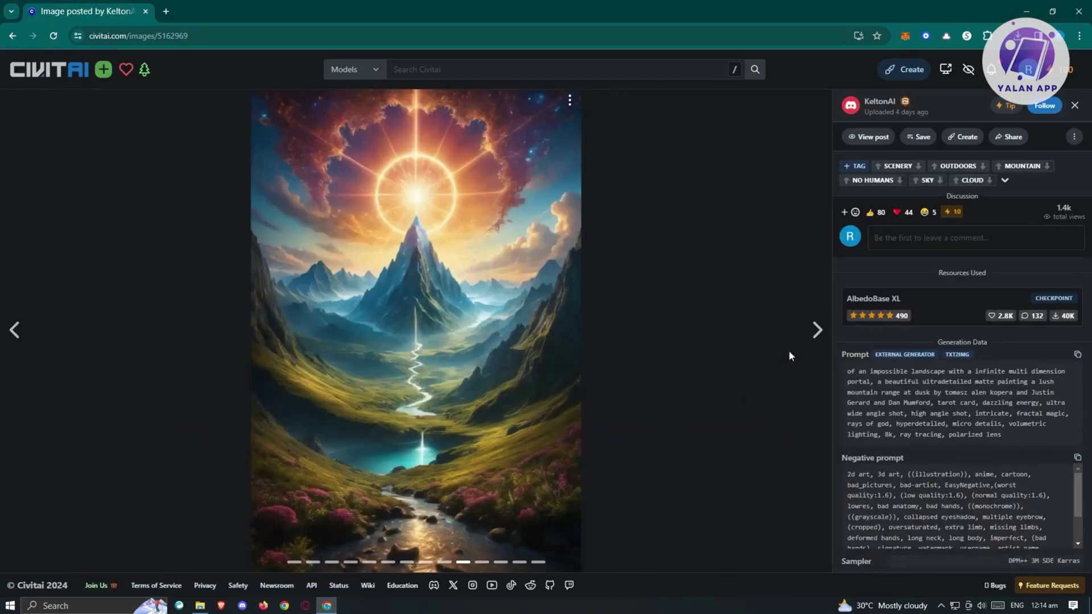
{"action": "left_click", "coordinate": [817, 330]}
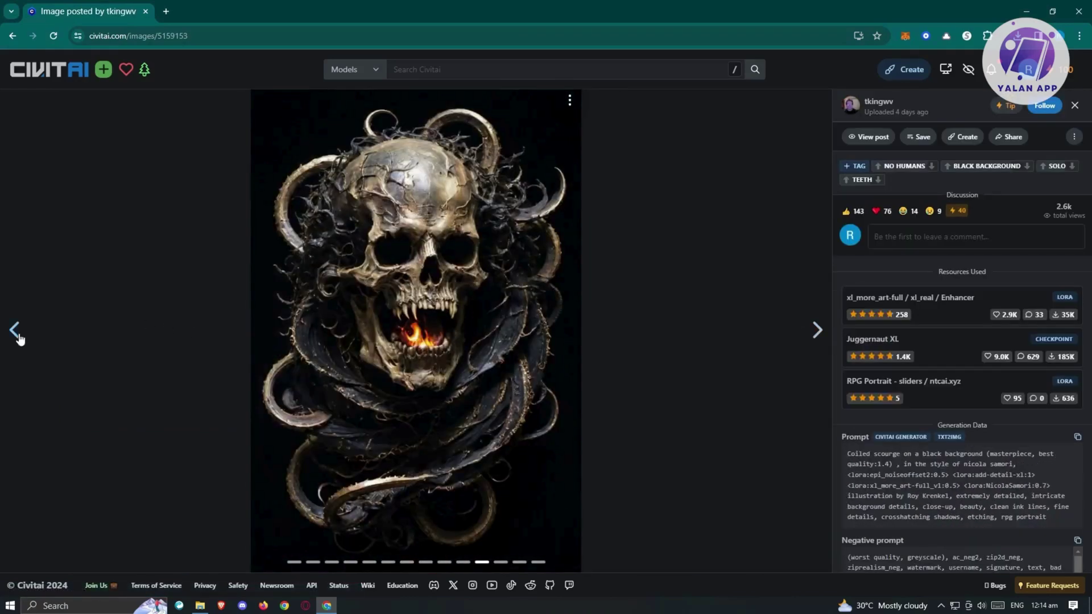
{"action": "left_click", "coordinate": [16, 334]}
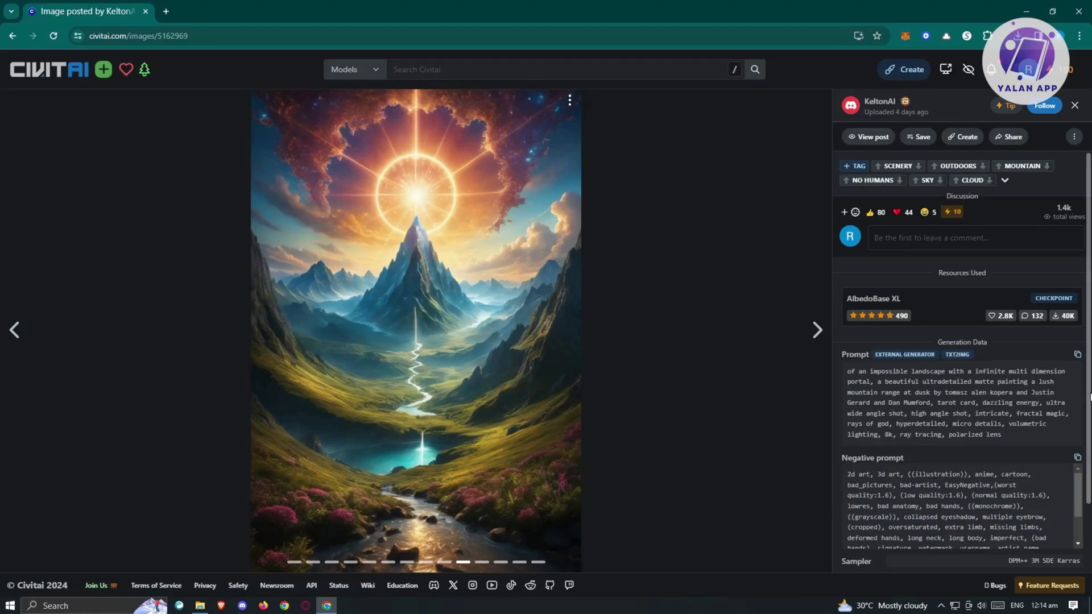
{"action": "left_click_drag", "start_coordinate": [1010, 440], "coordinate": [845, 370]}
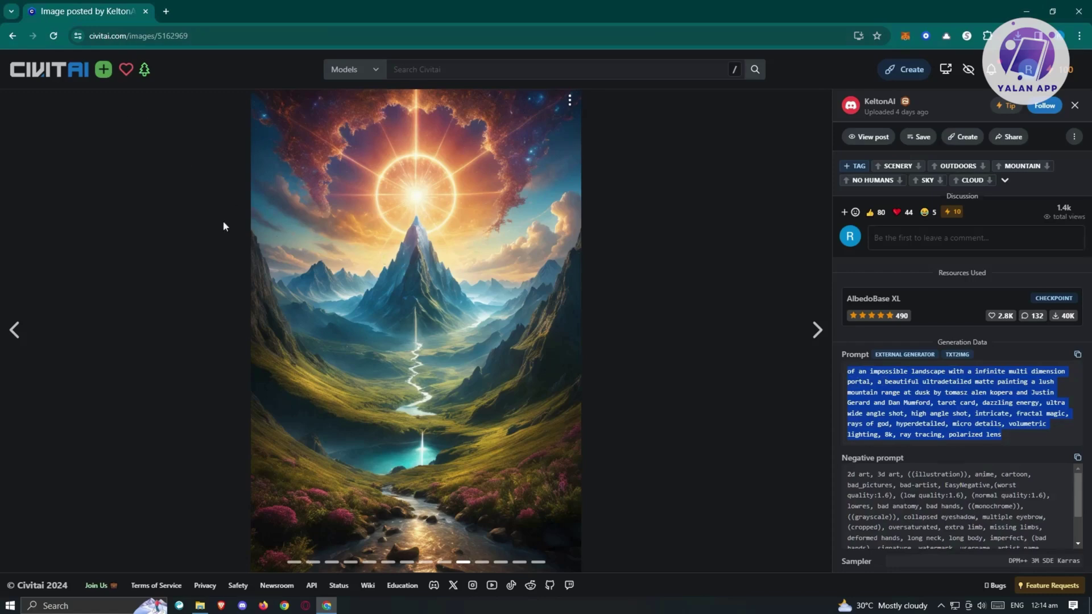
{"action": "scroll", "coordinate": [872, 405], "scroll_direction": "down", "scroll_amount": 2}
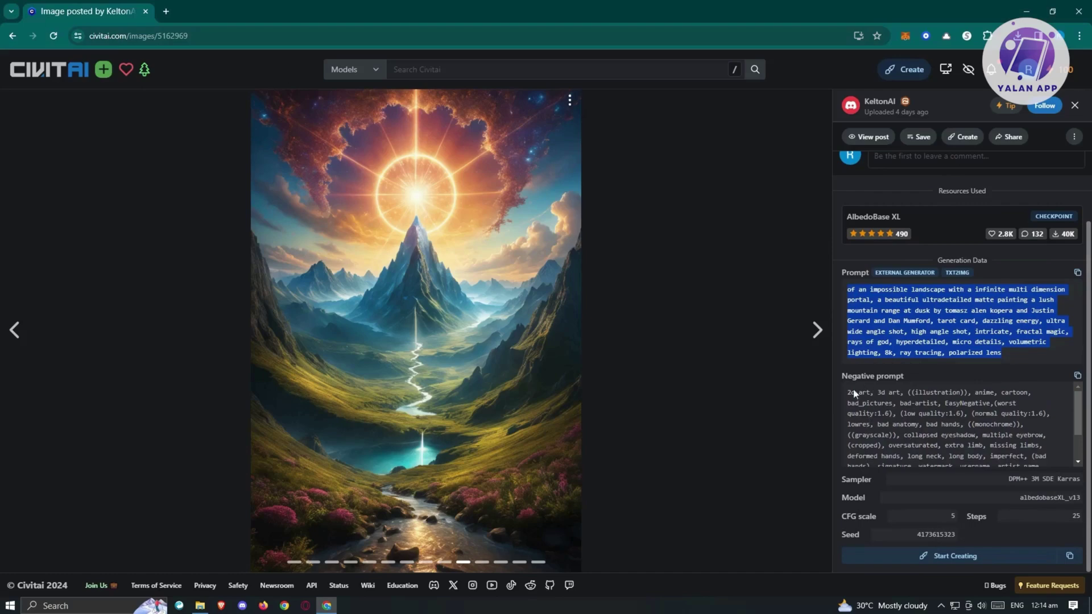
{"action": "left_click_drag", "start_coordinate": [850, 392], "coordinate": [1035, 457]}
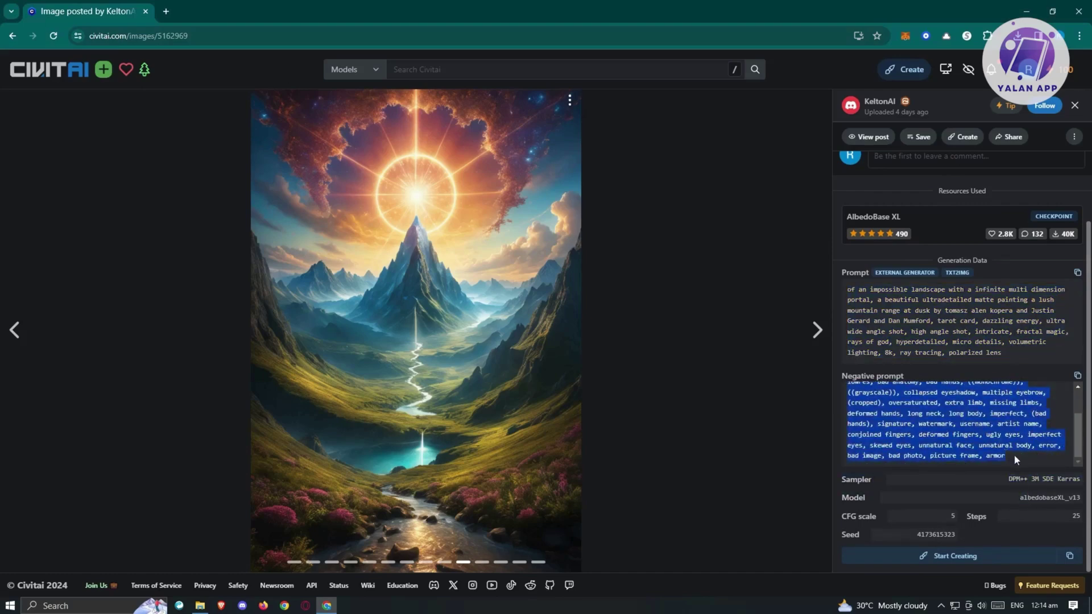
{"action": "left_click", "coordinate": [1016, 460]}
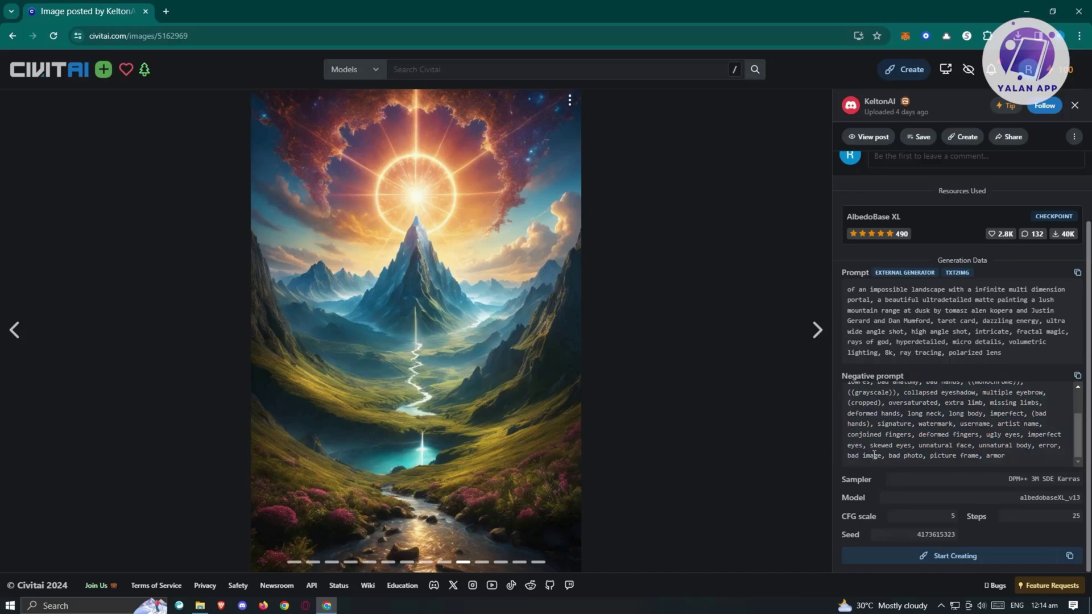
{"action": "scroll", "coordinate": [942, 445], "scroll_direction": "up", "scroll_amount": 2}
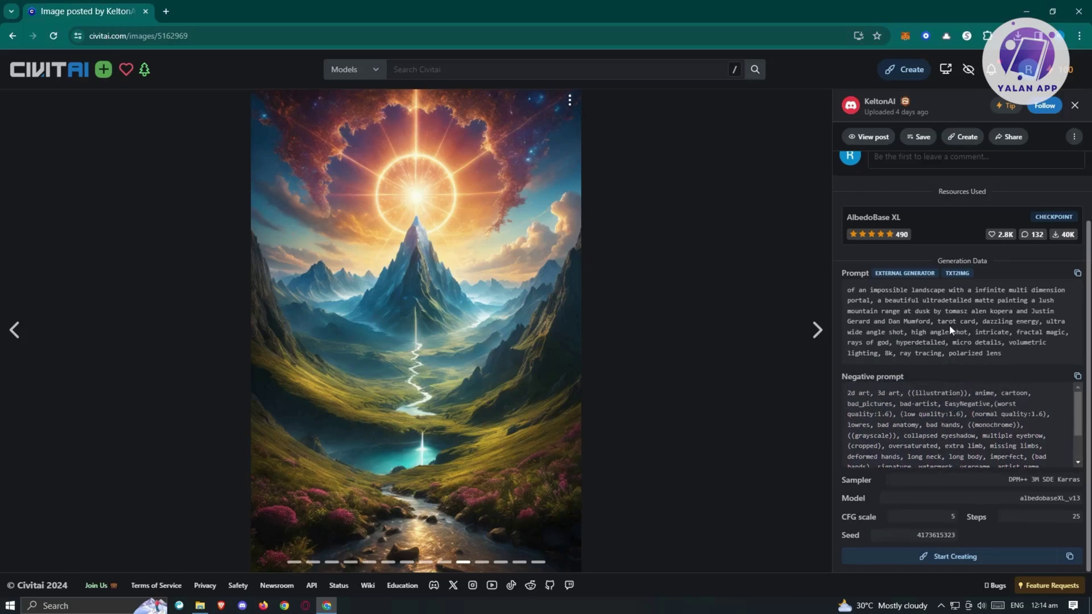
{"action": "scroll", "coordinate": [947, 336], "scroll_direction": "up", "scroll_amount": 2}
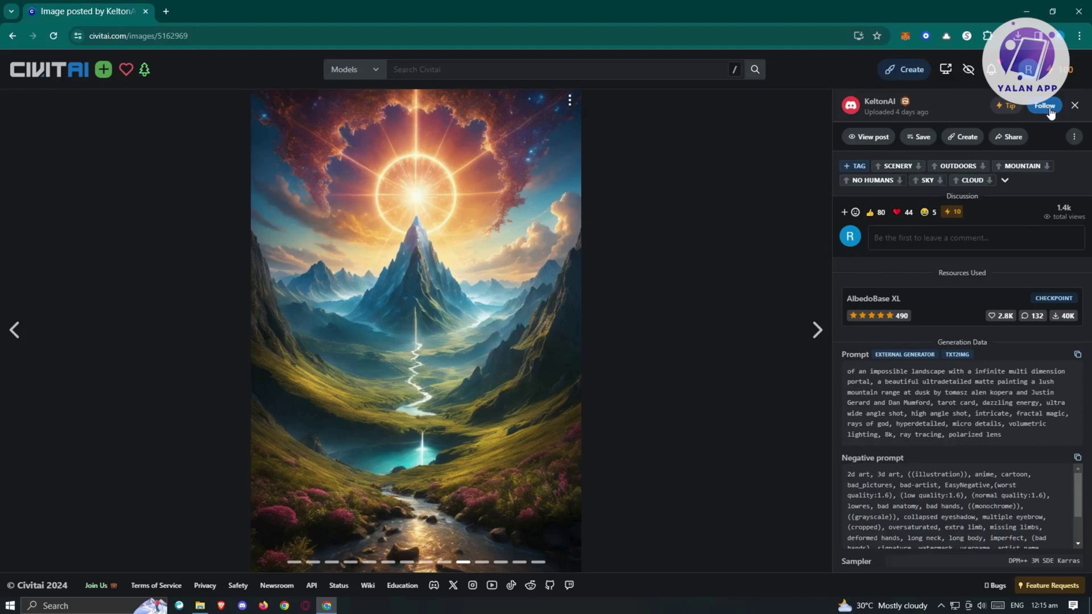
Check the creator's Tip options without tipping, then leave the mountain image for the home feed.
{"action": "left_click", "coordinate": [1003, 108]}
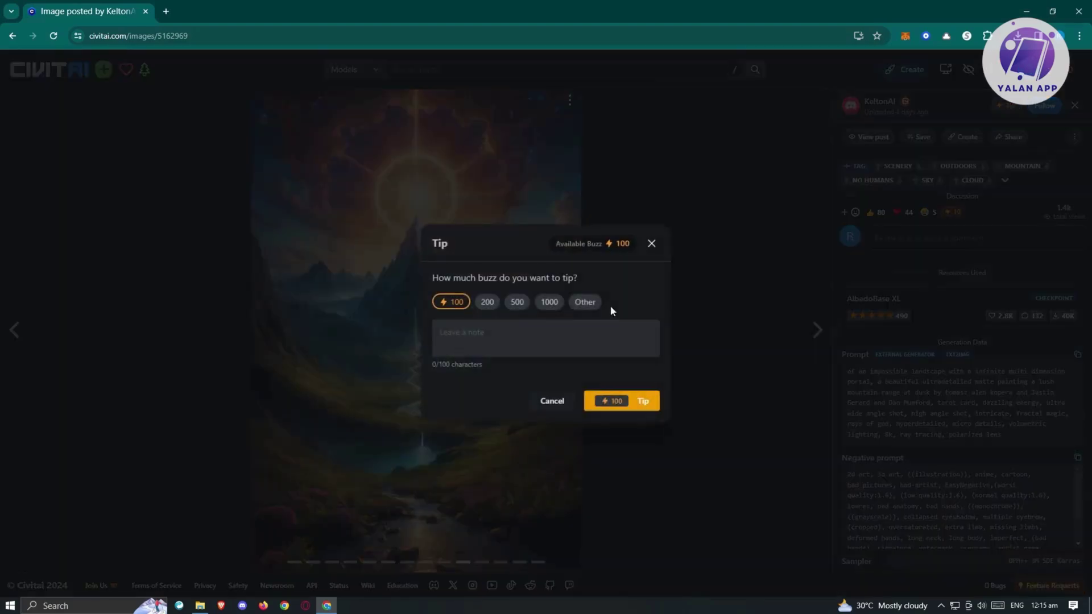
{"action": "left_click", "coordinate": [652, 245]}
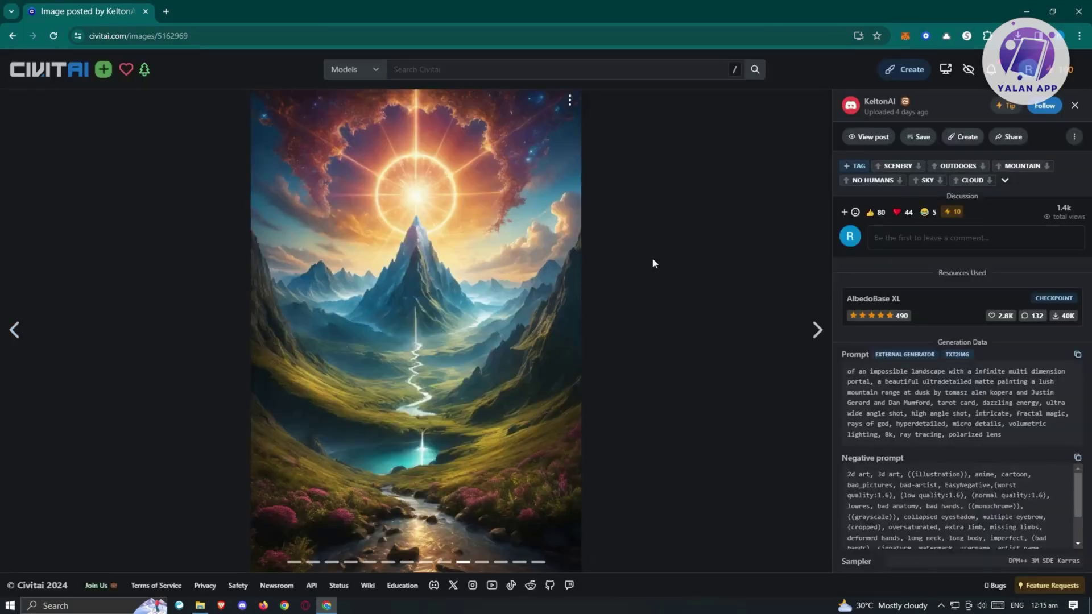
{"action": "key", "text": "Escape"}
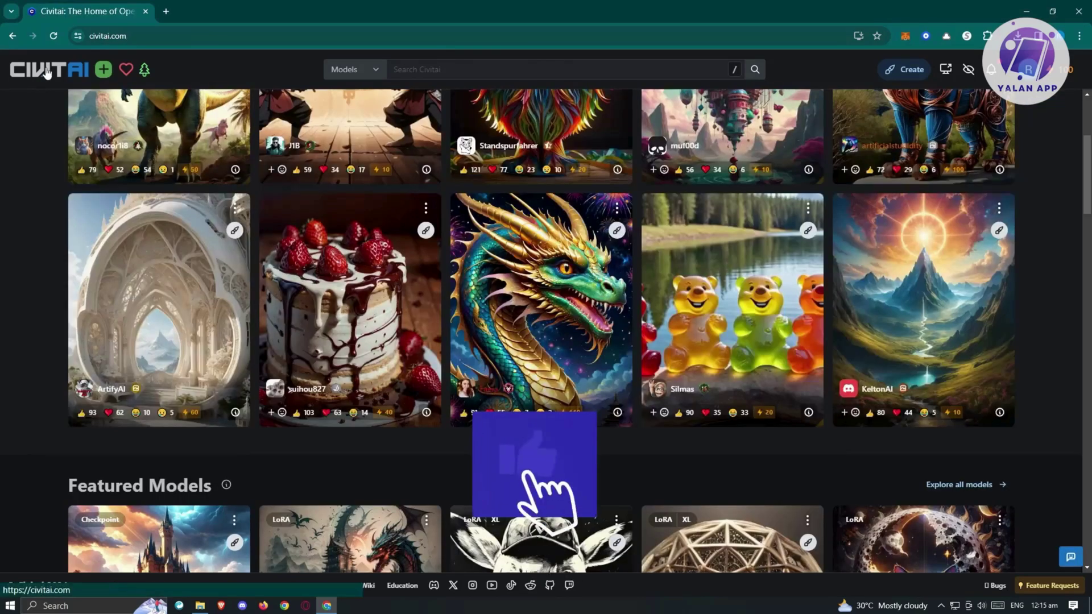